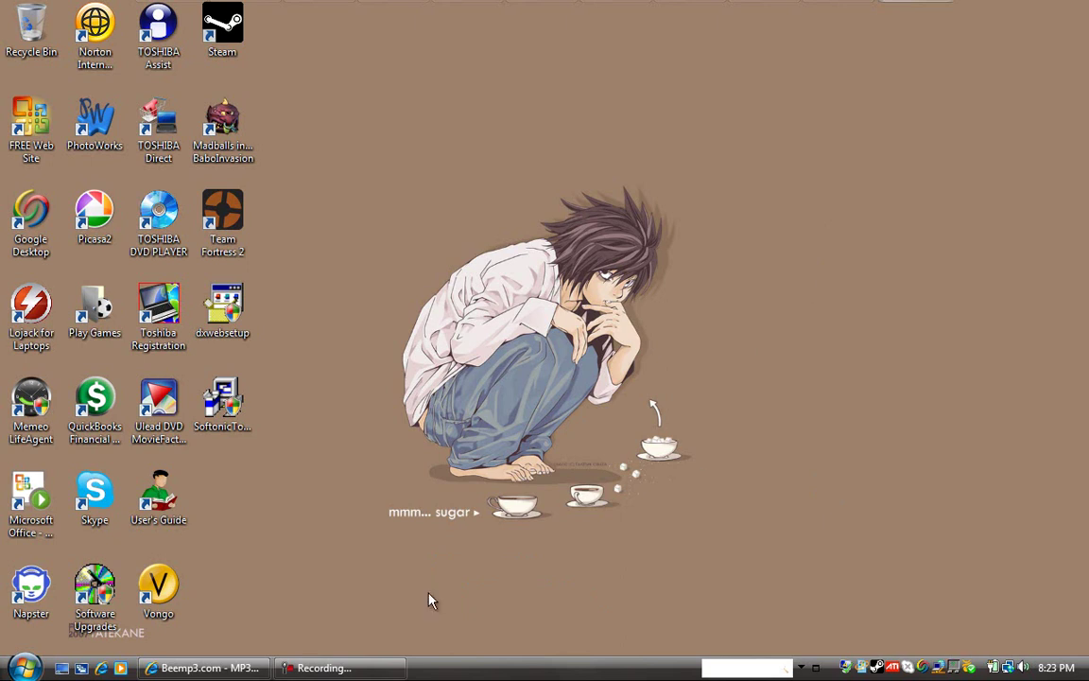
Switch to the BeeMP3 page in Internet Explorer and search all categories for "Under The Bridge Red Hot Chili Peppers".
{"action": "left_click", "coordinate": [225, 668]}
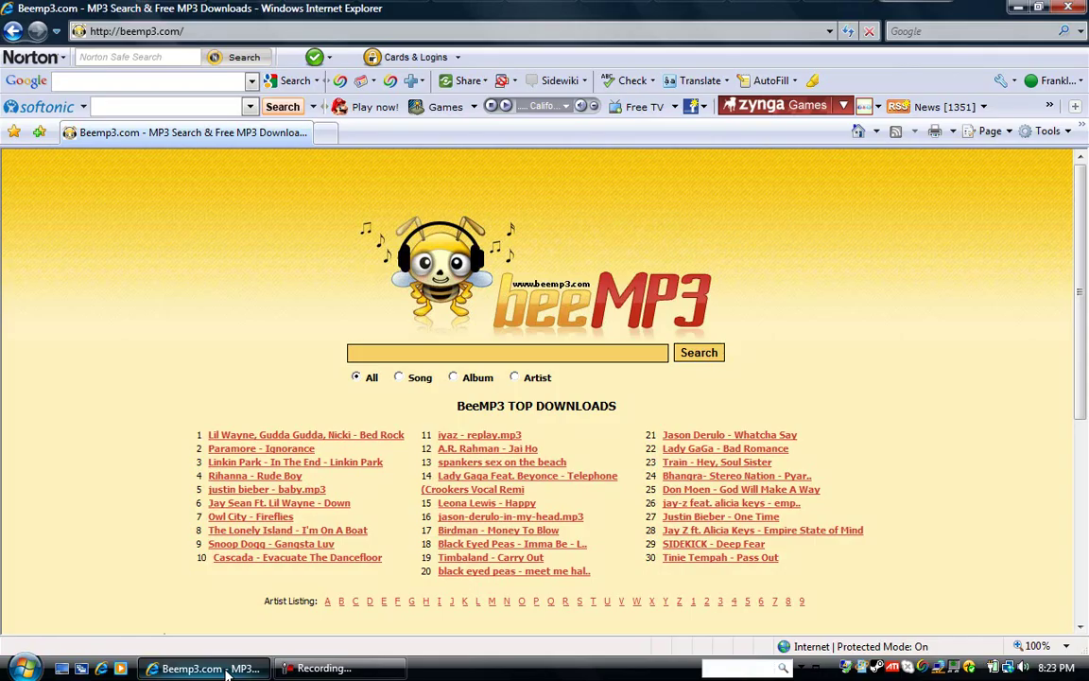
{"action": "left_click", "coordinate": [610, 357]}
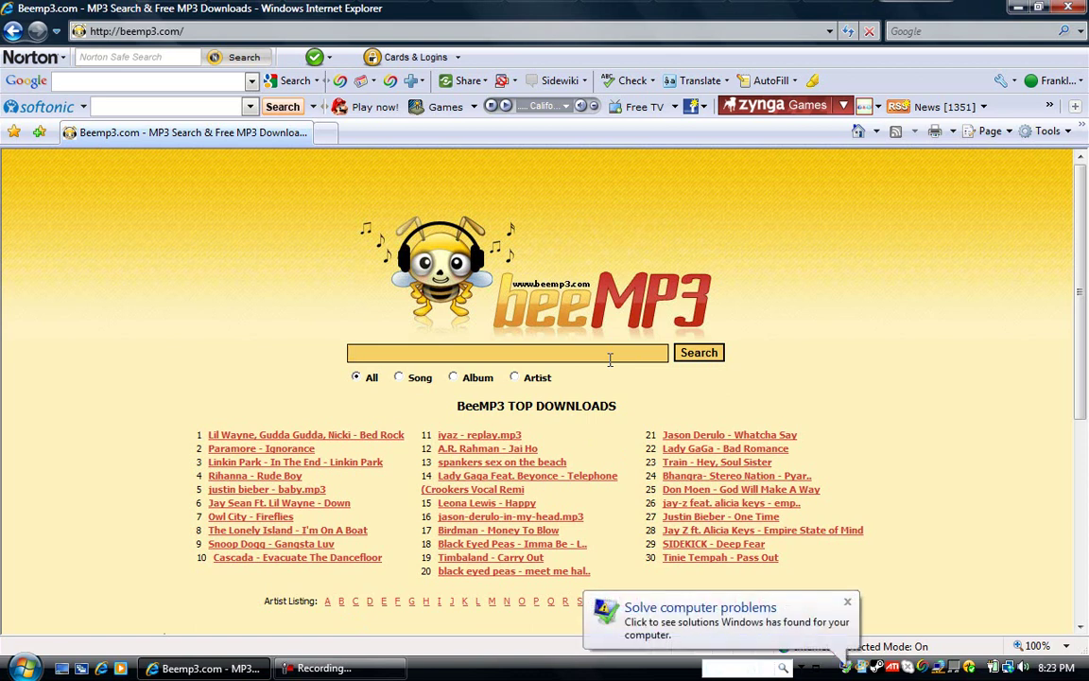
{"action": "type", "text": "Under The Bridge"}
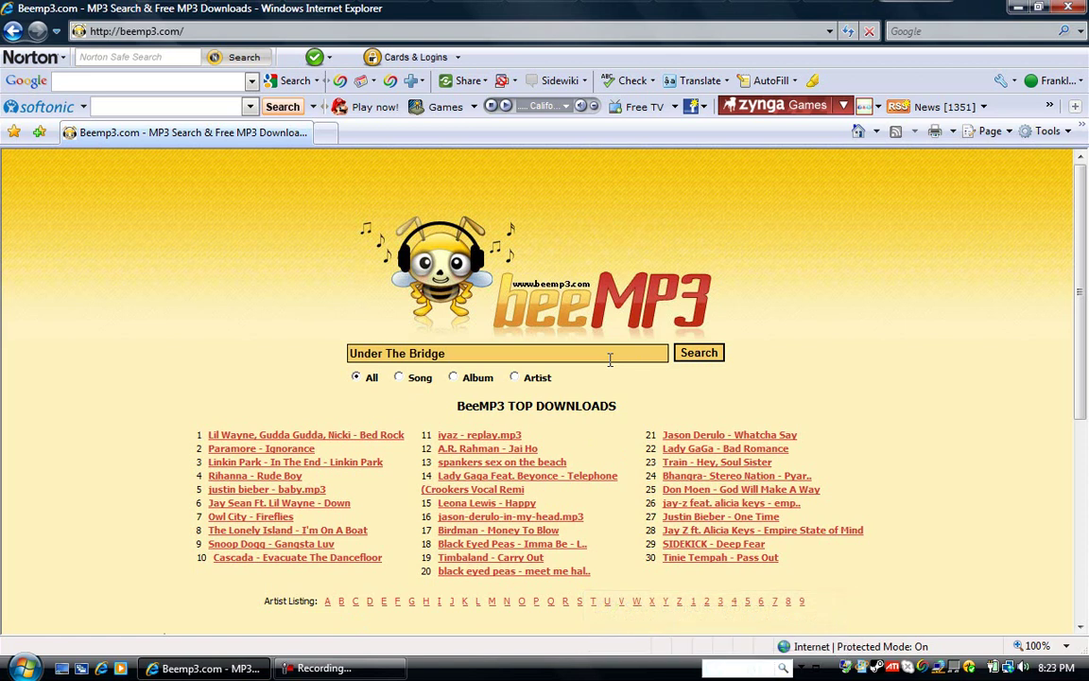
{"action": "type", "text": " Red Hot Chili Peppers"}
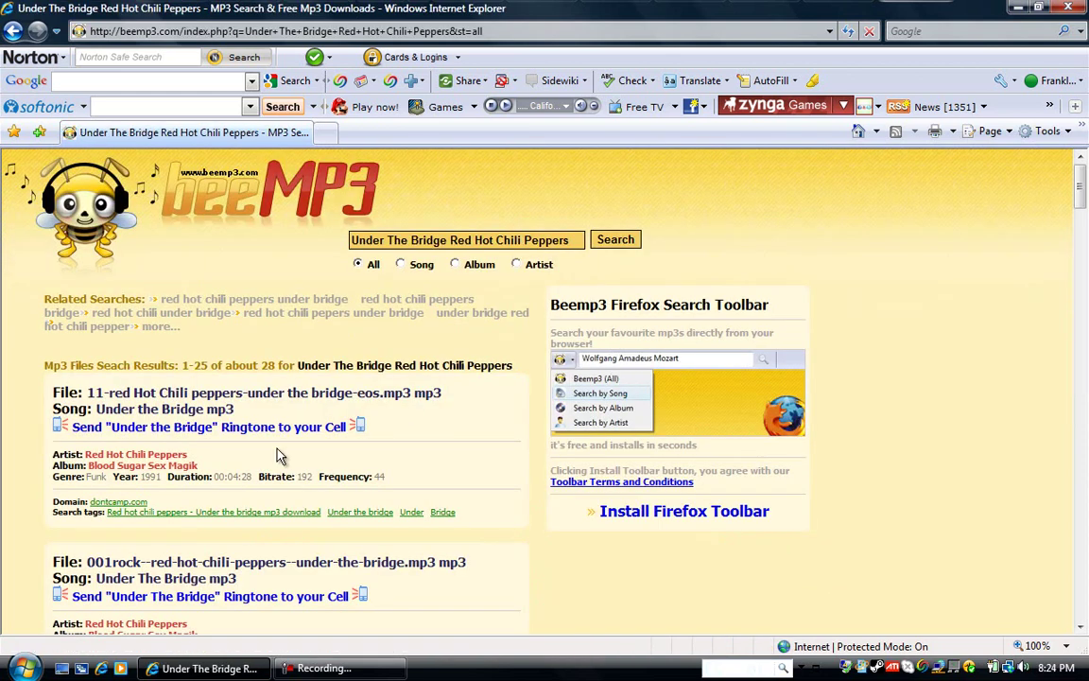
Open the download page of the 001rock--red-hot-chili-peppers--under-the-bridge.mp3 result in a maximized window and stop its preview player.
{"action": "scroll", "coordinate": [277, 456], "scroll_direction": "down", "scroll_amount": 3}
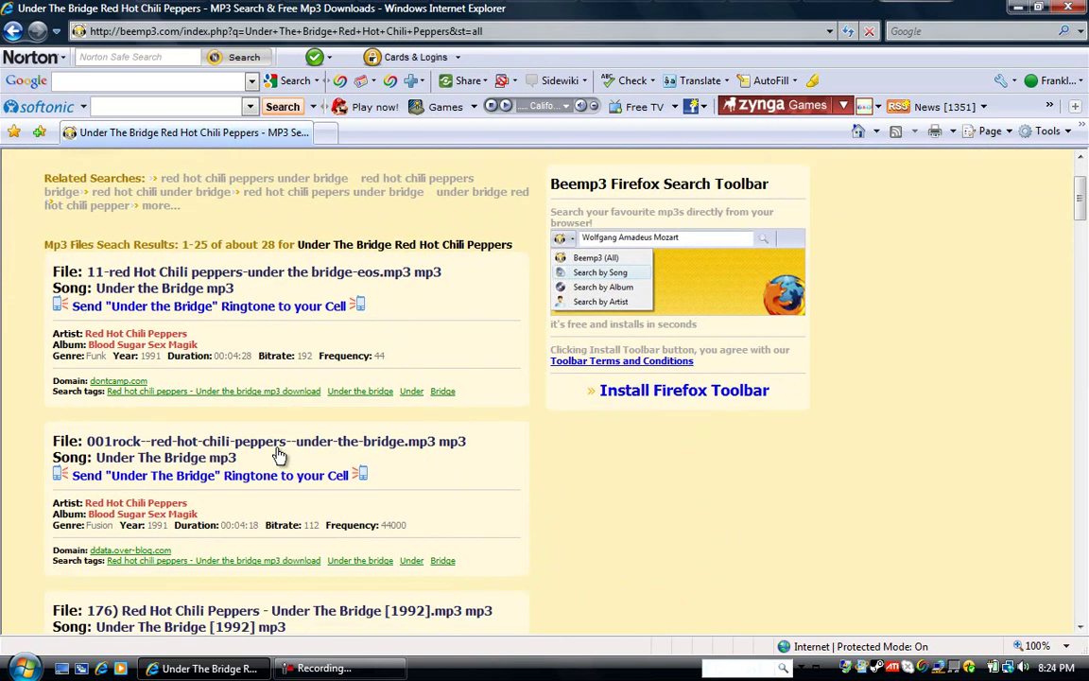
{"action": "left_click", "coordinate": [201, 462]}
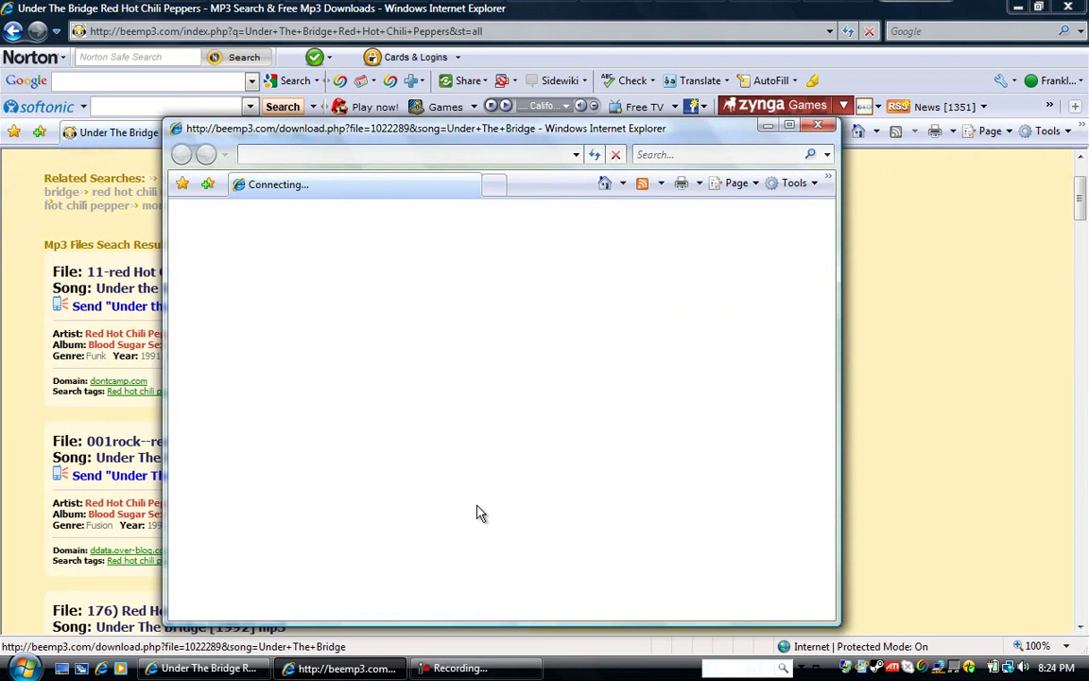
{"action": "left_click", "coordinate": [789, 128]}
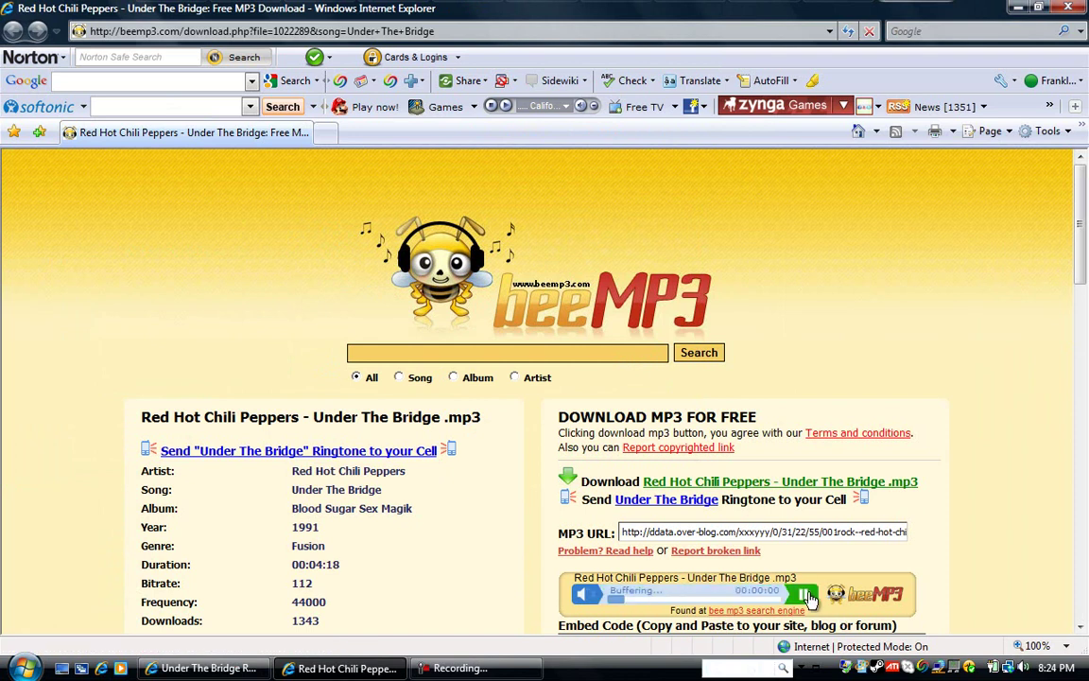
{"action": "left_click", "coordinate": [808, 596]}
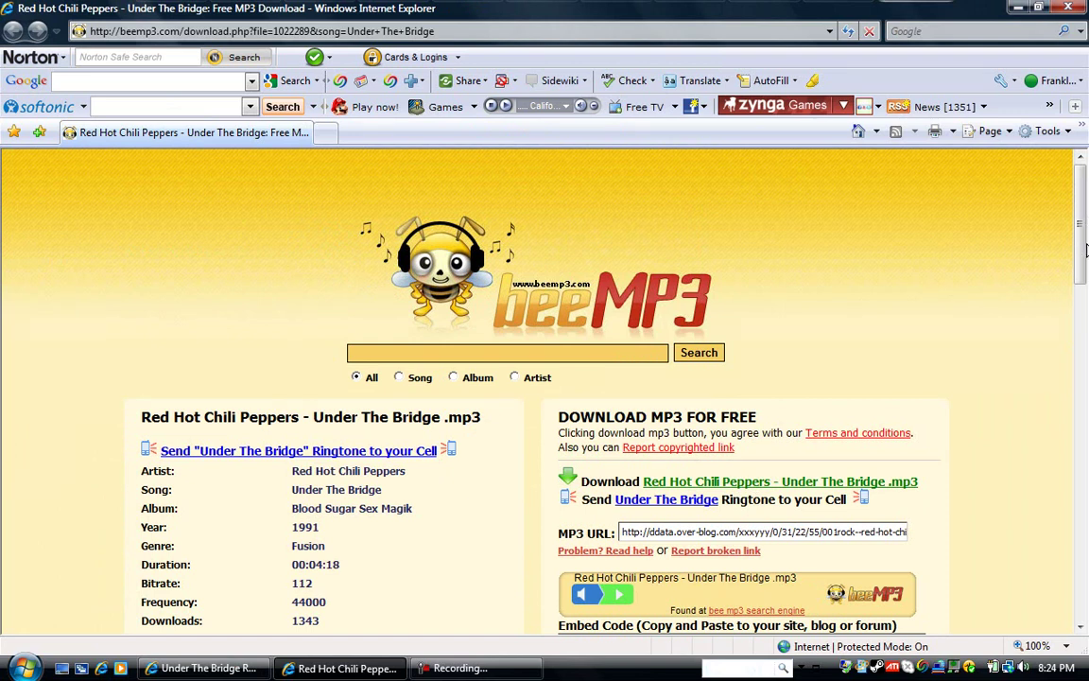
Start saving the target of the "Red Hot Chili Peppers - Under The Bridge .mp3" download link, with the Music folder as destination.
{"action": "mouse_move", "coordinate": [1083, 227]}
{"action": "left_mouse_down"}
{"action": "mouse_move", "coordinate": [1085, 275]}
{"action": "mouse_move", "coordinate": [1084, 247]}
{"action": "left_mouse_up"}
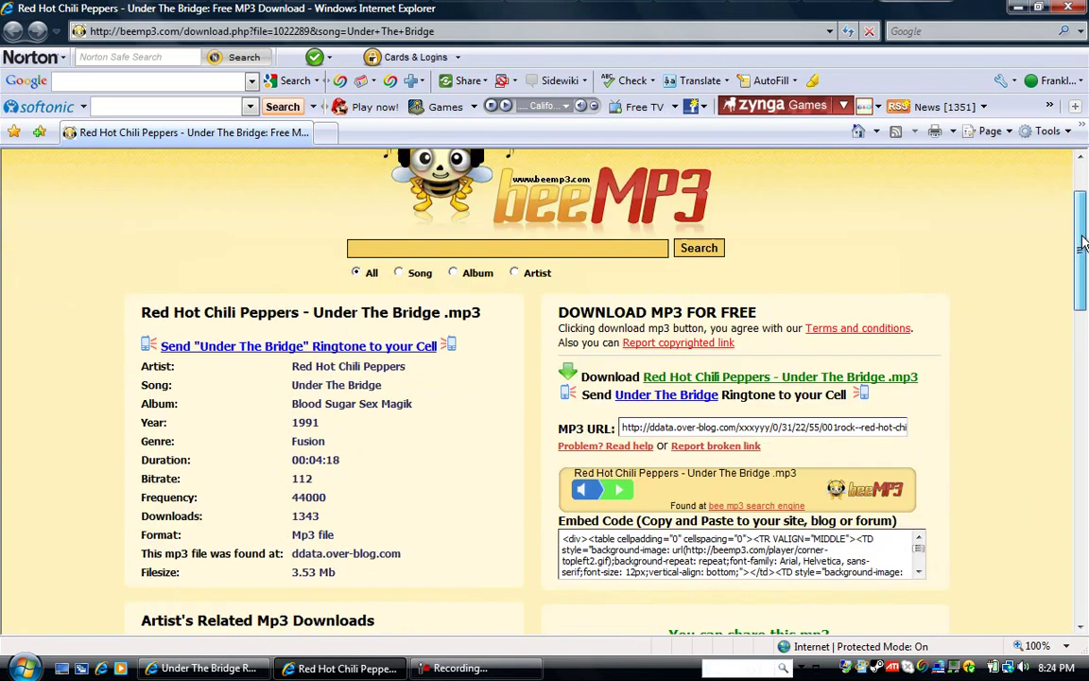
{"action": "right_click", "coordinate": [817, 383]}
{"action": "left_click", "coordinate": [846, 442]}
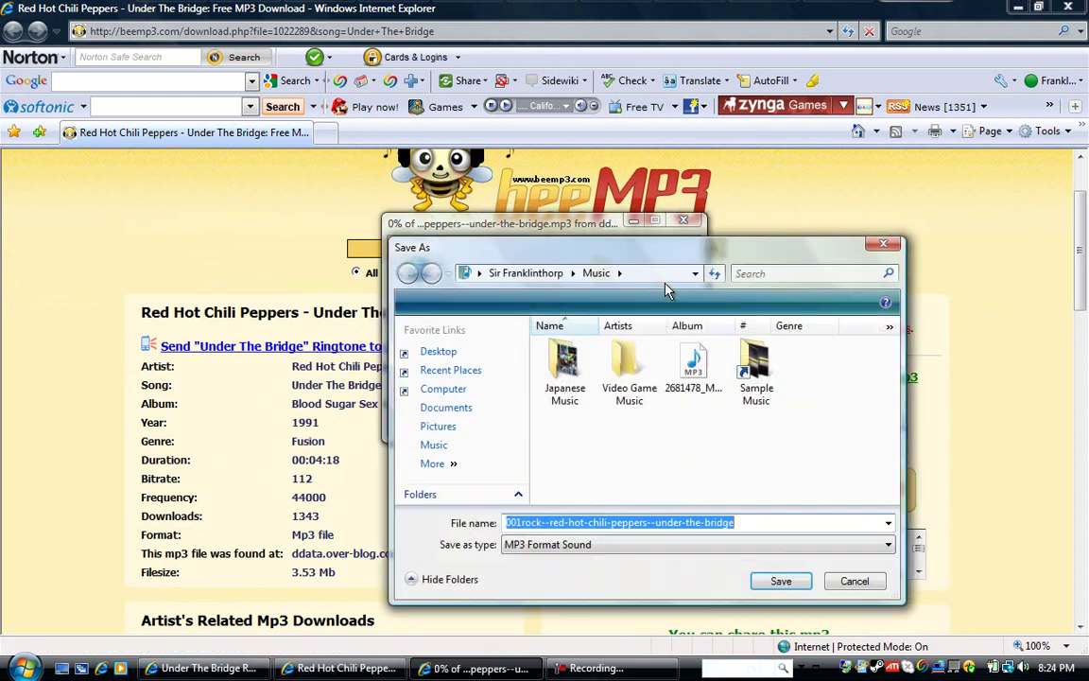
{"action": "left_click", "coordinate": [454, 448]}
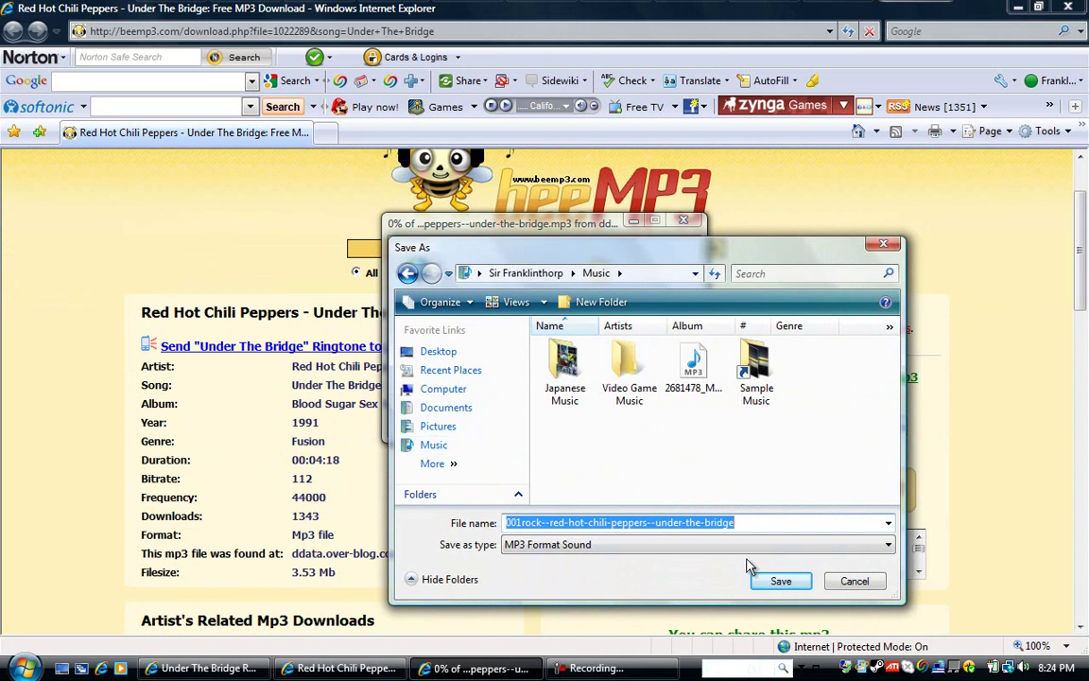
{"action": "left_click", "coordinate": [448, 407]}
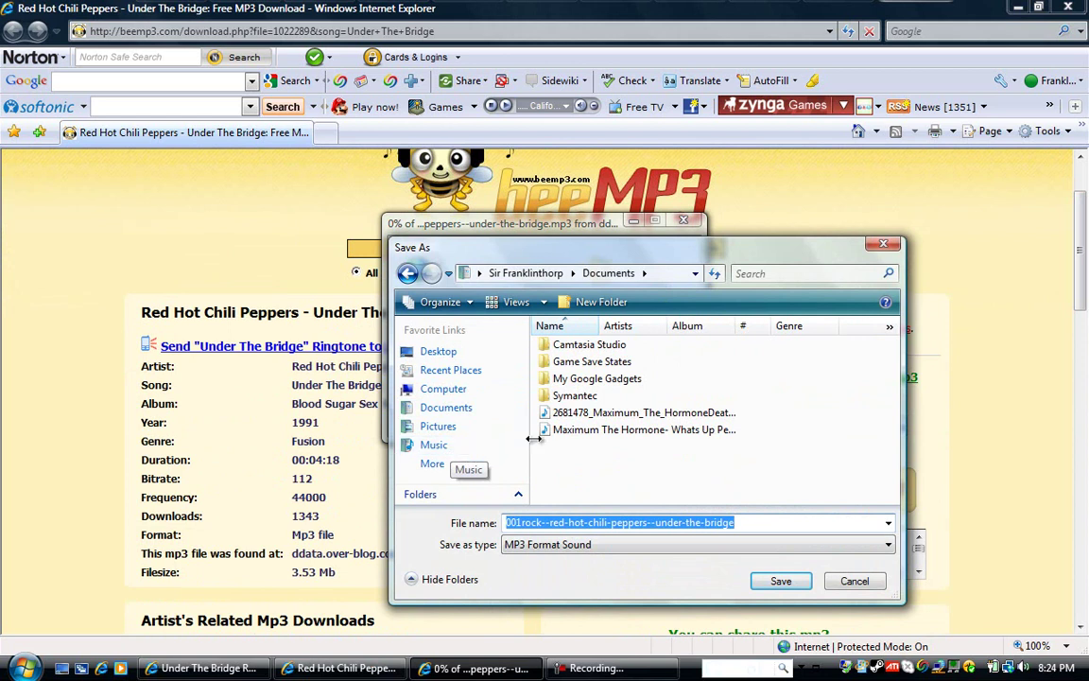
{"action": "left_click", "coordinate": [480, 445]}
Name the file "Red Hot Chili Peppers- Under The Bridge" and save it as an MP3.
{"action": "key", "text": "BackSpace"}
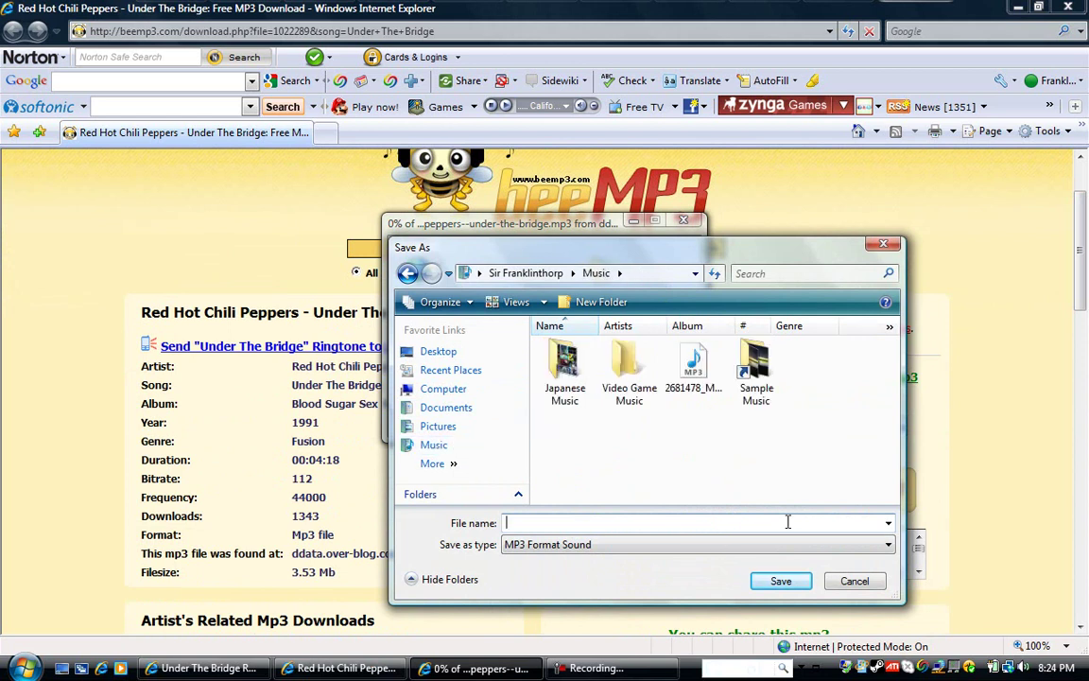
{"action": "type", "text": "Red Hot V"}
{"action": "type", "text": "hili Peppers-"}
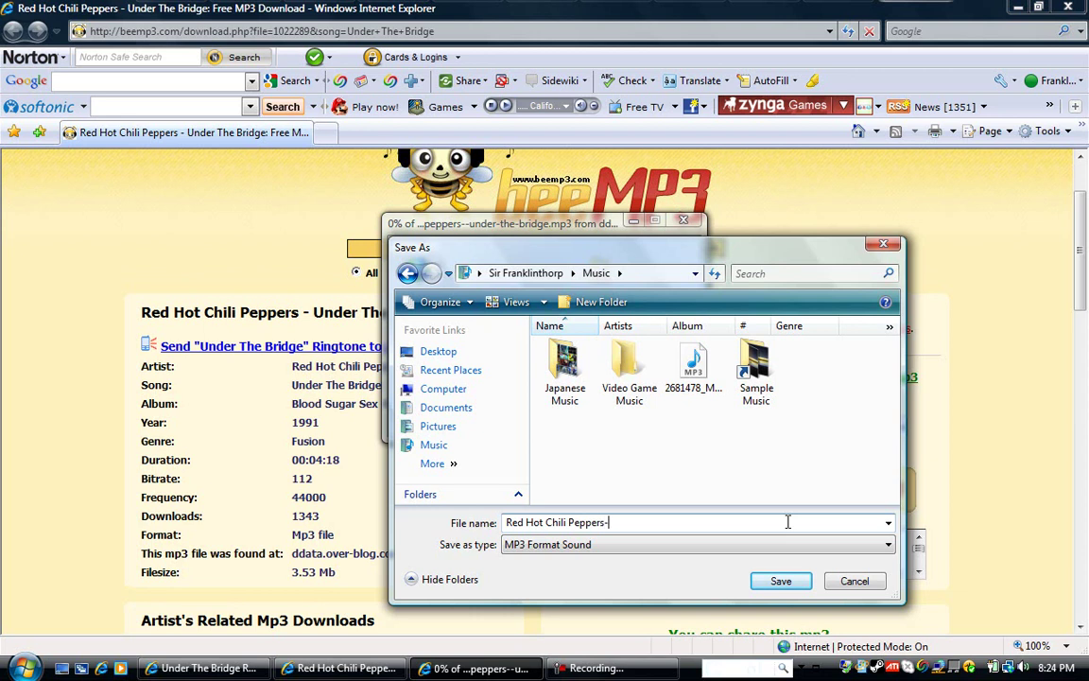
{"action": "type", "text": " Under The Bridge"}
{"action": "left_click", "coordinate": [787, 583]}
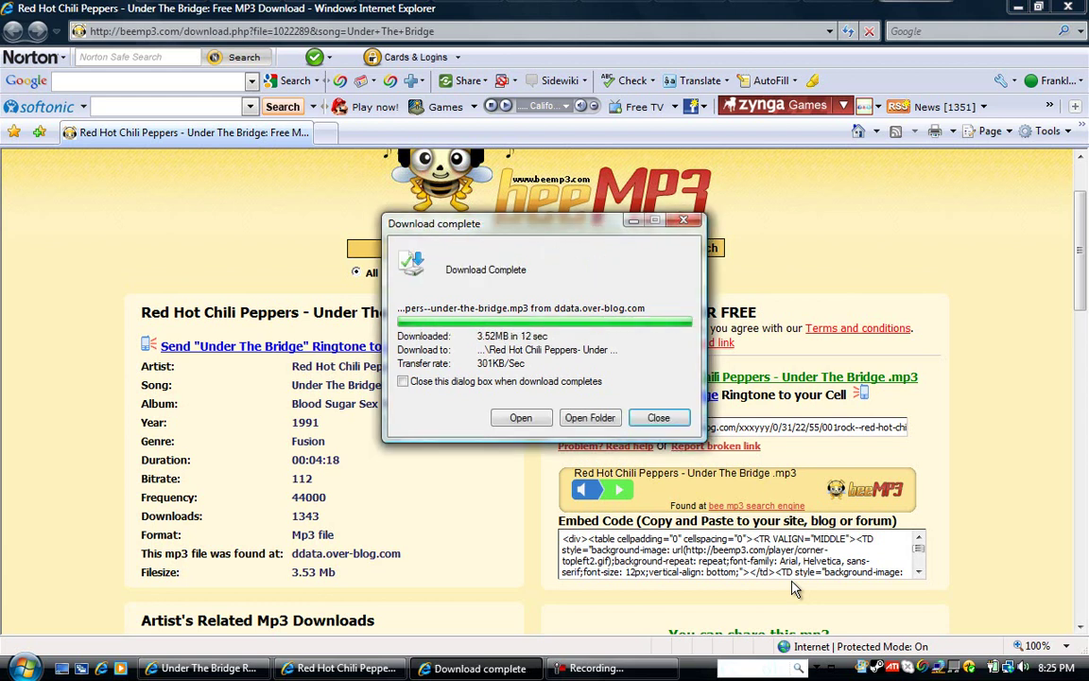
Dismiss the completed download dialog and close both BeeMP3 browser windows.
{"action": "left_click", "coordinate": [684, 220]}
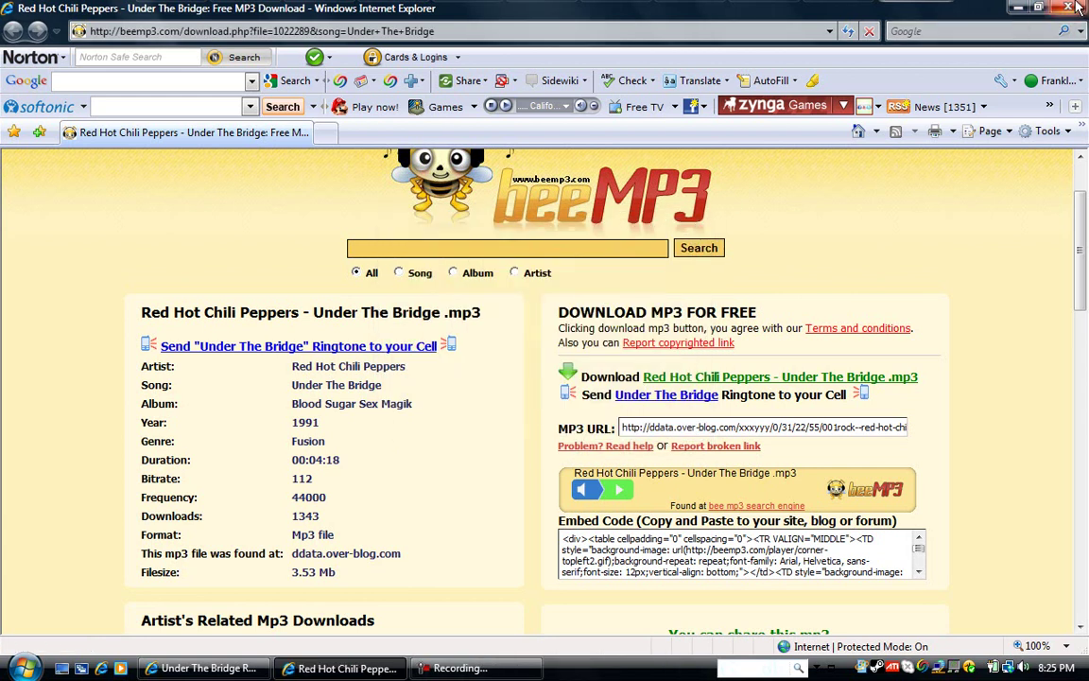
{"action": "left_click", "coordinate": [12, 30]}
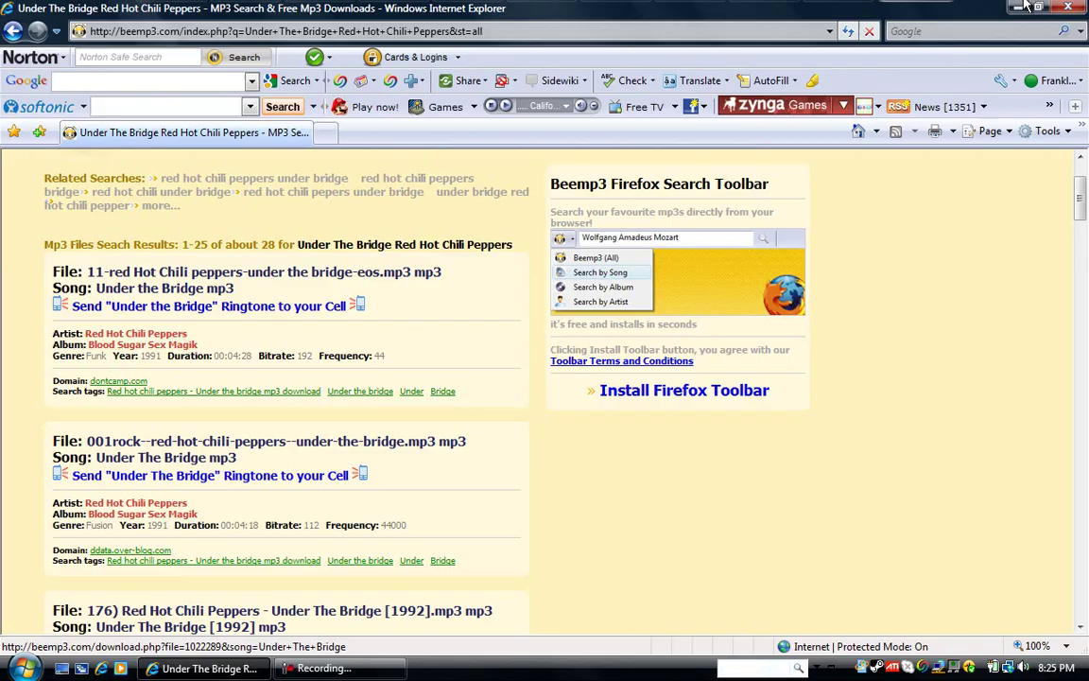
{"action": "key", "text": "alt+F4"}
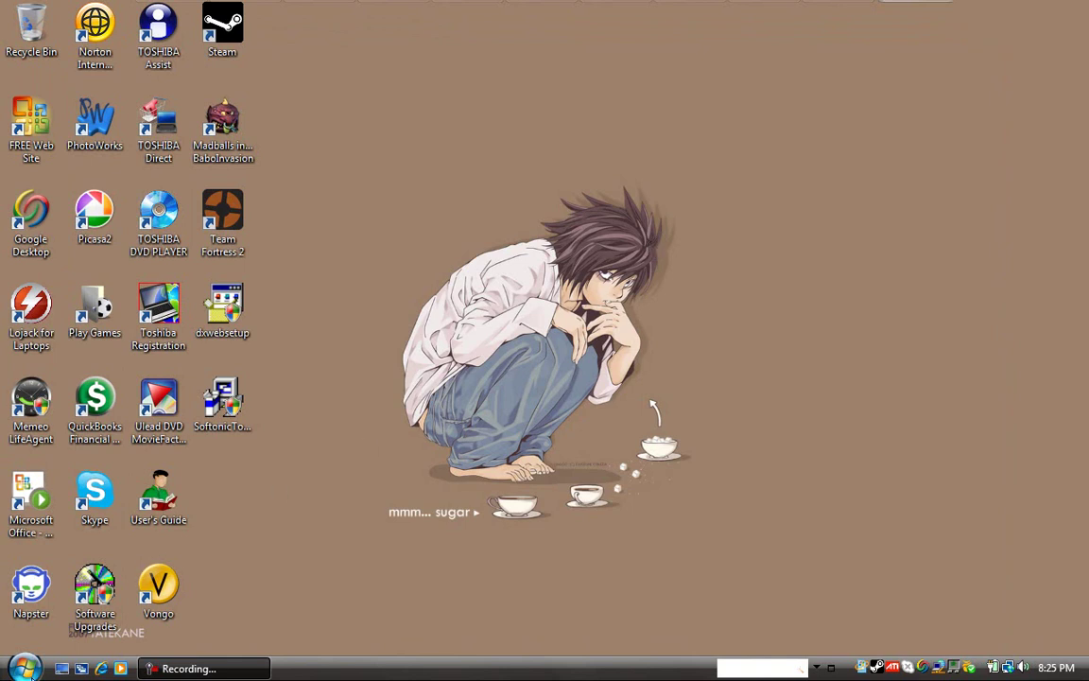
From the Music folder, play the downloaded Red Hot Chili Peppers song in Windows Media Player and pause it.
{"action": "left_click", "coordinate": [23, 667]}
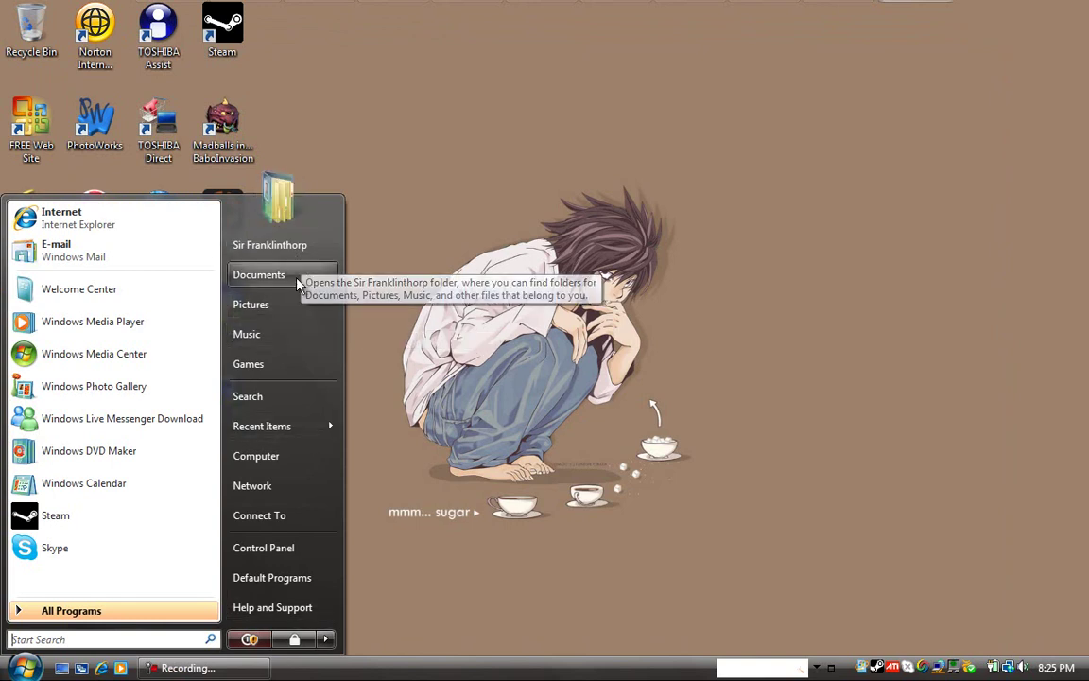
{"action": "left_click", "coordinate": [271, 338]}
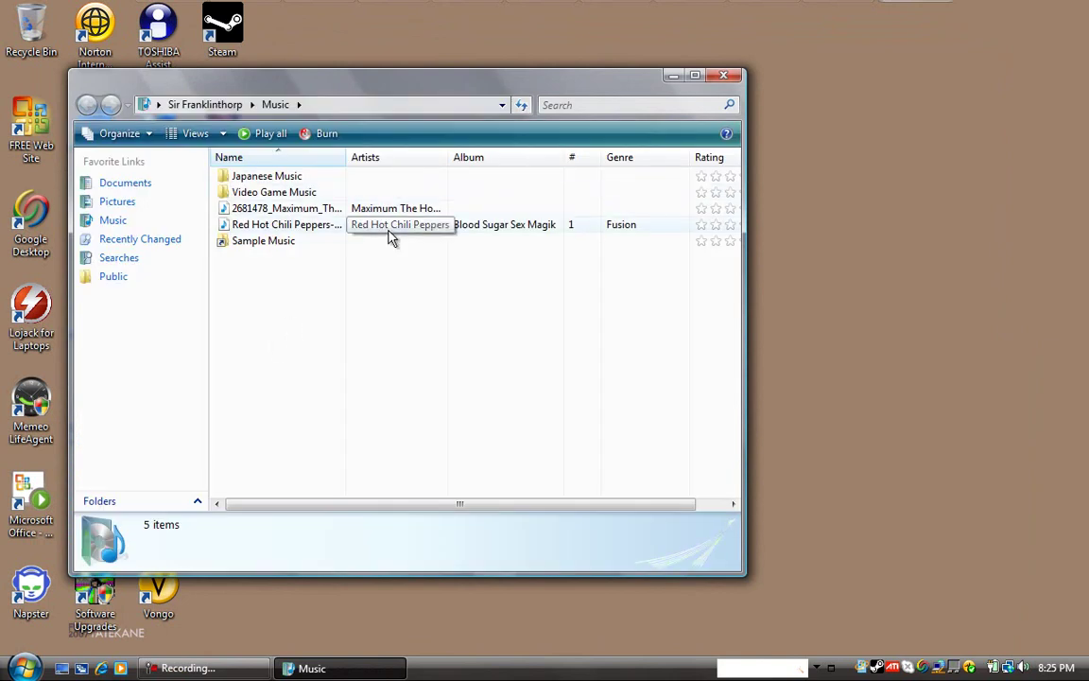
{"action": "right_click", "coordinate": [390, 227]}
{"action": "left_click", "coordinate": [477, 262]}
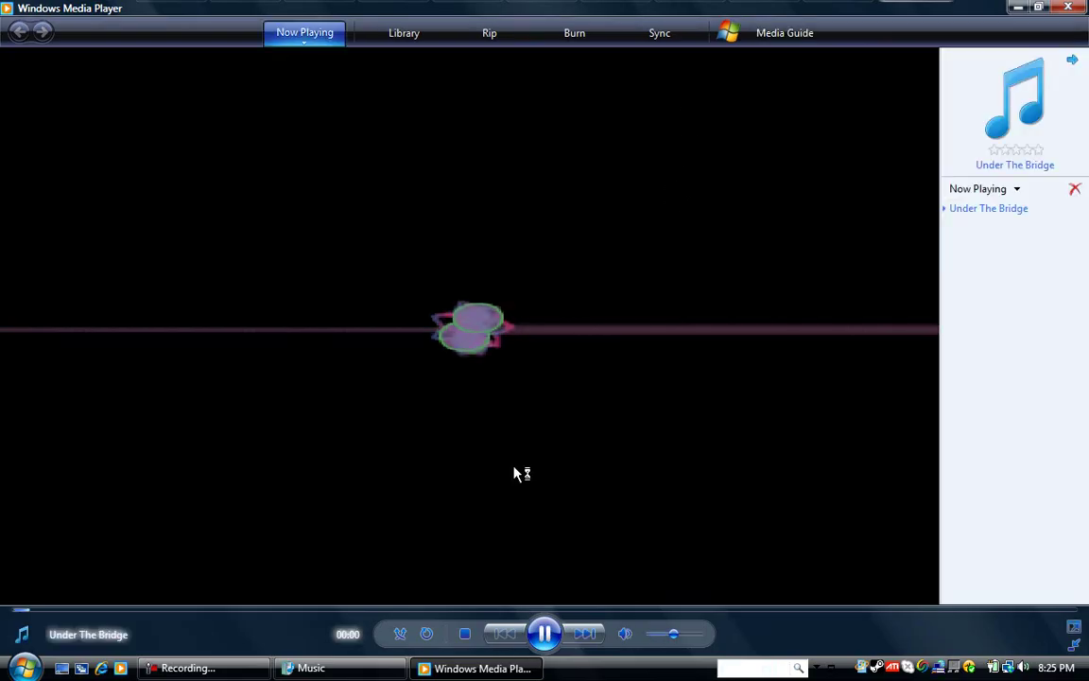
{"action": "left_click", "coordinate": [545, 634]}
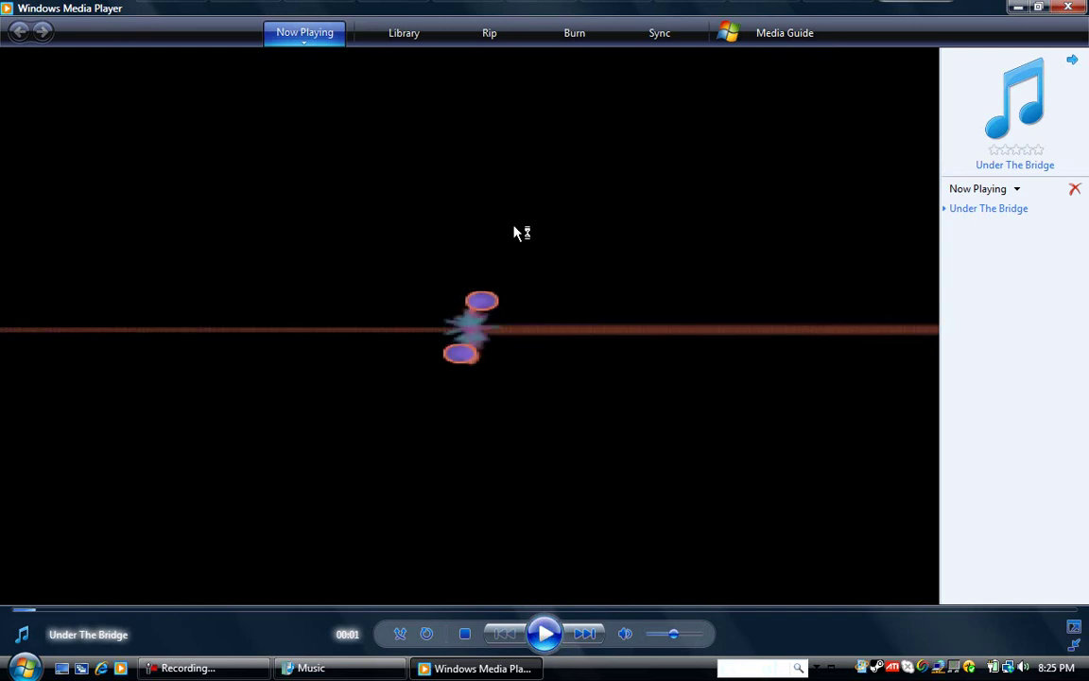
Open the Advanced Tag Editor for "Under The Bridge" from the media player's song library.
{"action": "left_click", "coordinate": [406, 34]}
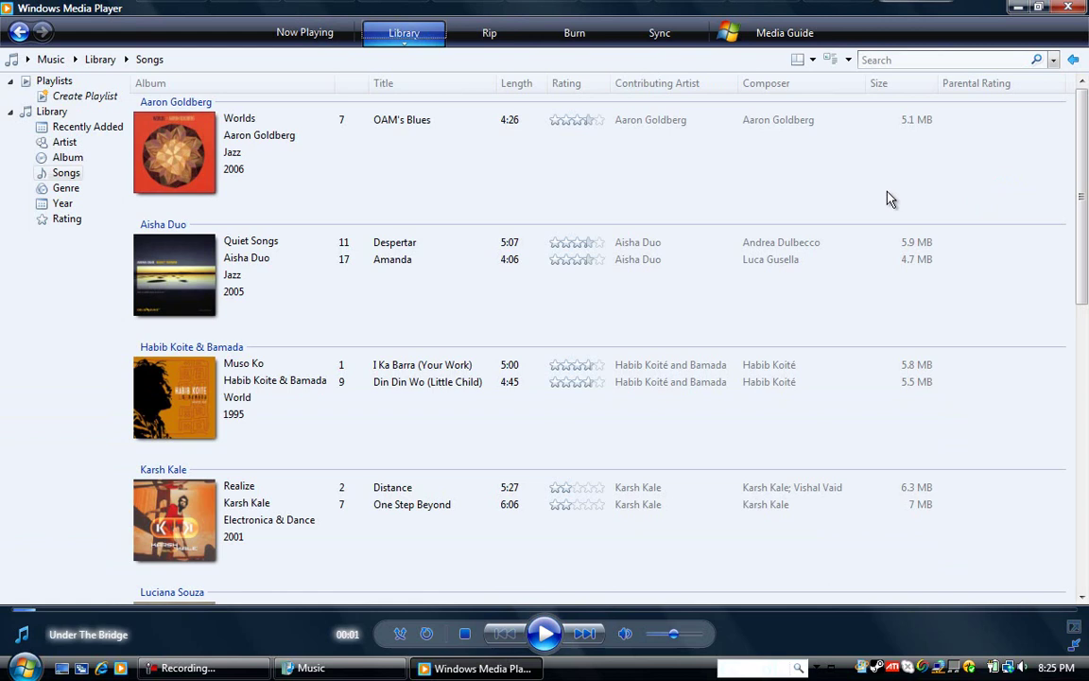
{"action": "left_click_drag", "start_coordinate": [1083, 196], "coordinate": [1060, 477]}
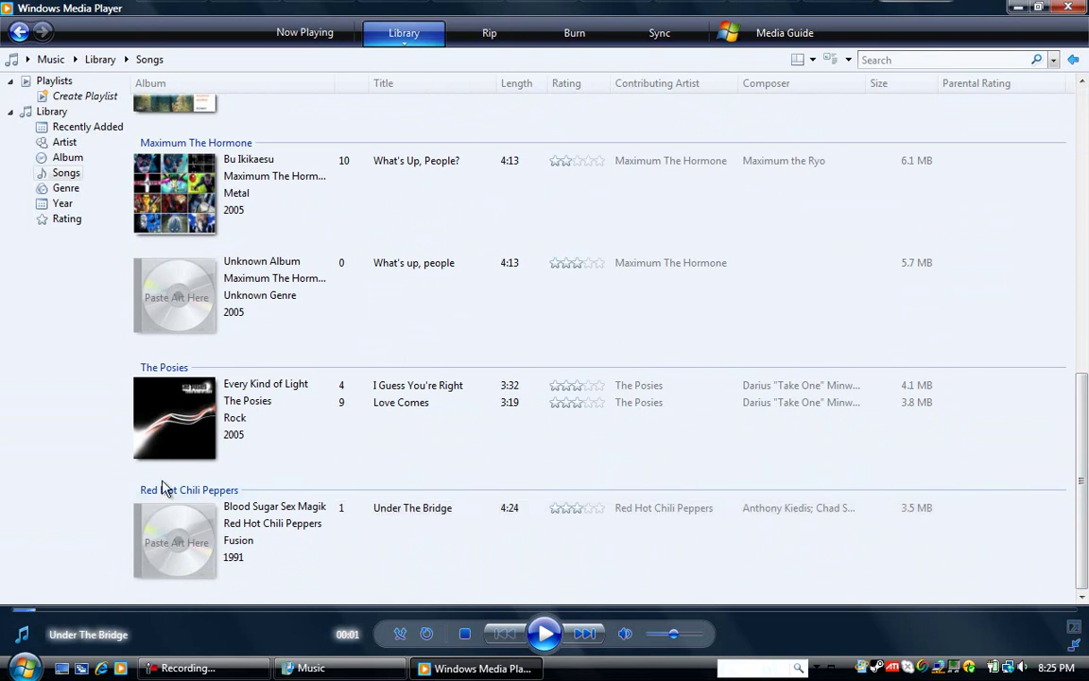
{"action": "right_click", "coordinate": [413, 512]}
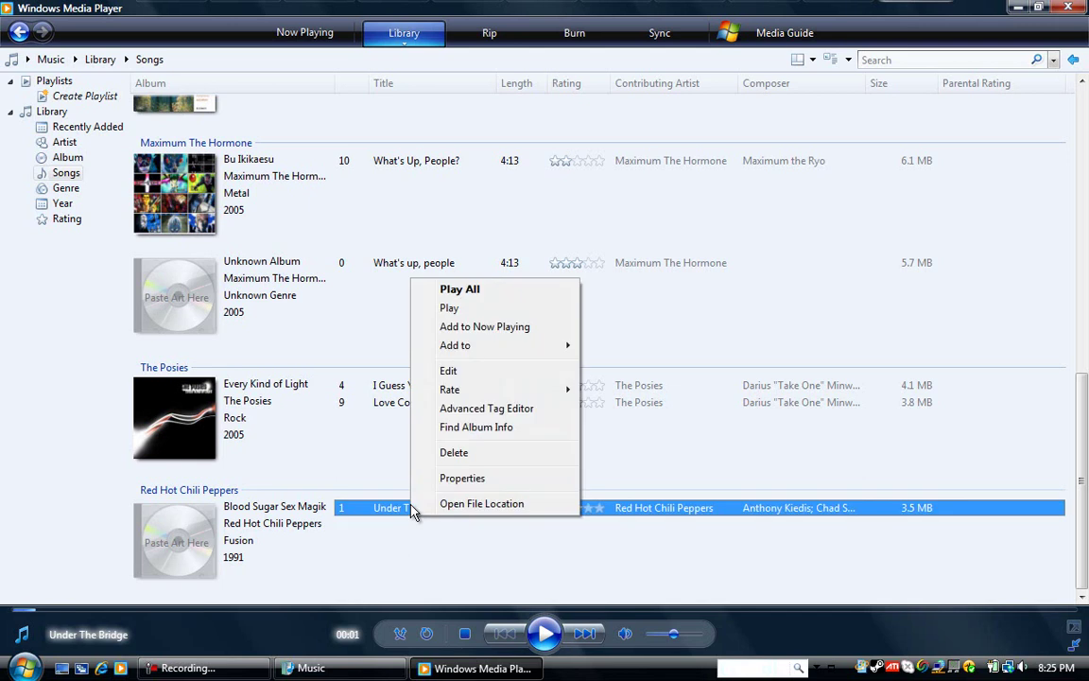
{"action": "left_click", "coordinate": [510, 408]}
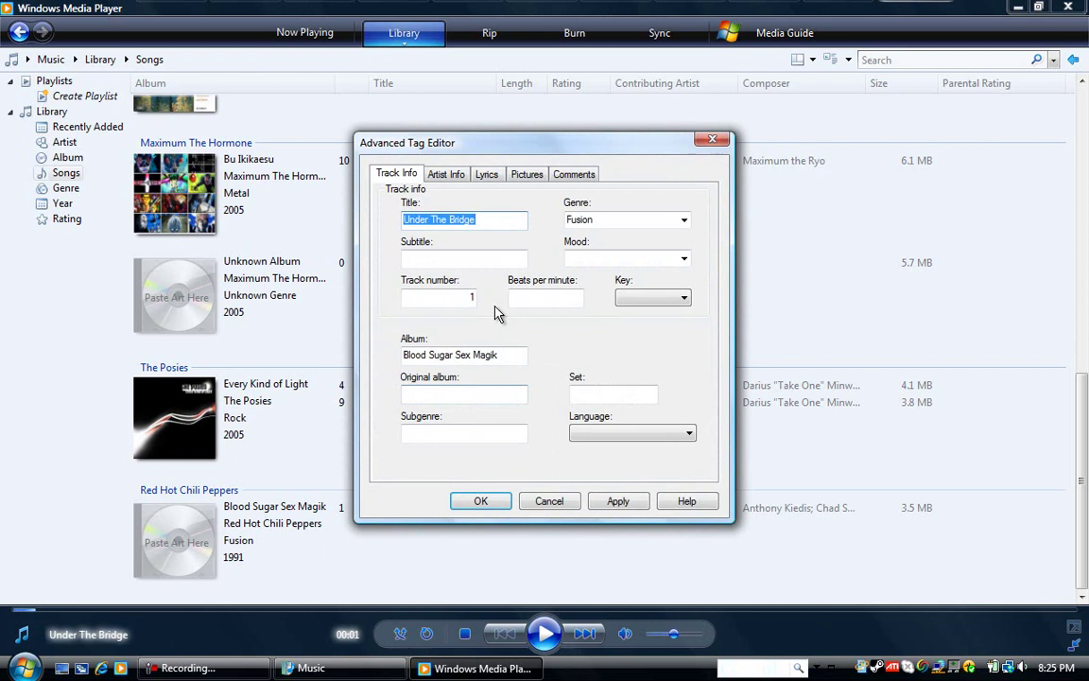
Examine the song's title, track number, beats per minute and album fields in the track info, re-entering track number 1.
{"action": "left_click", "coordinate": [499, 227]}
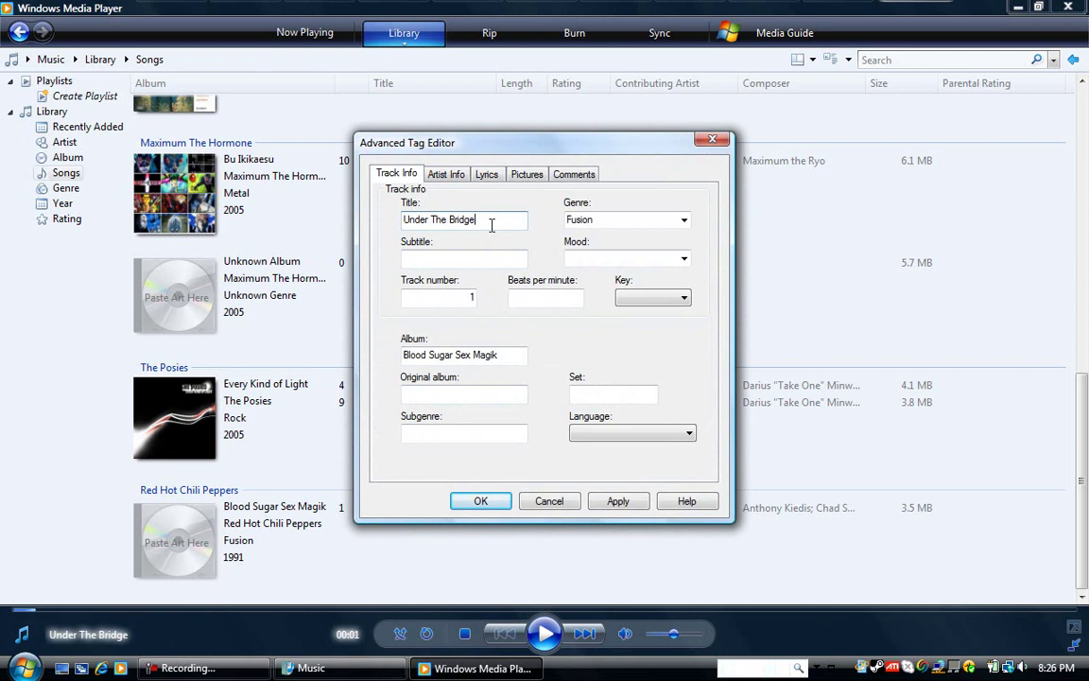
{"action": "mouse_move", "coordinate": [490, 225]}
{"action": "left_mouse_down"}
{"action": "mouse_move", "coordinate": [389, 223]}
{"action": "mouse_move", "coordinate": [484, 222]}
{"action": "left_mouse_up"}
{"action": "left_click", "coordinate": [473, 298]}
{"action": "key", "text": "BackSpace"}
{"action": "type", "text": "1"}
{"action": "left_click", "coordinate": [554, 297]}
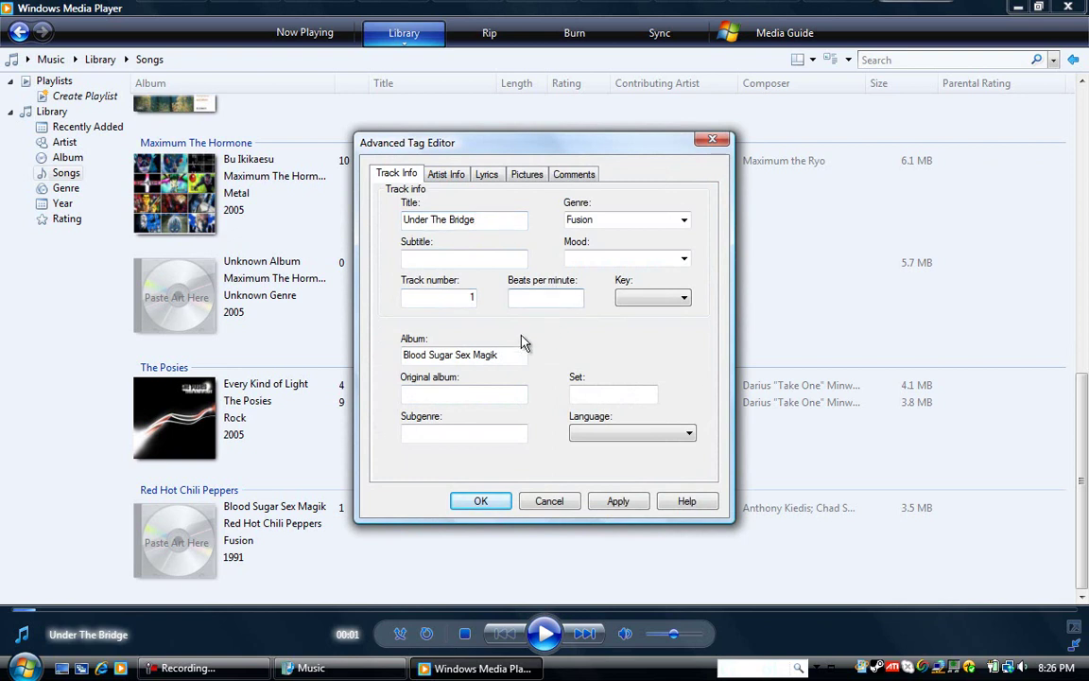
{"action": "left_click", "coordinate": [506, 353]}
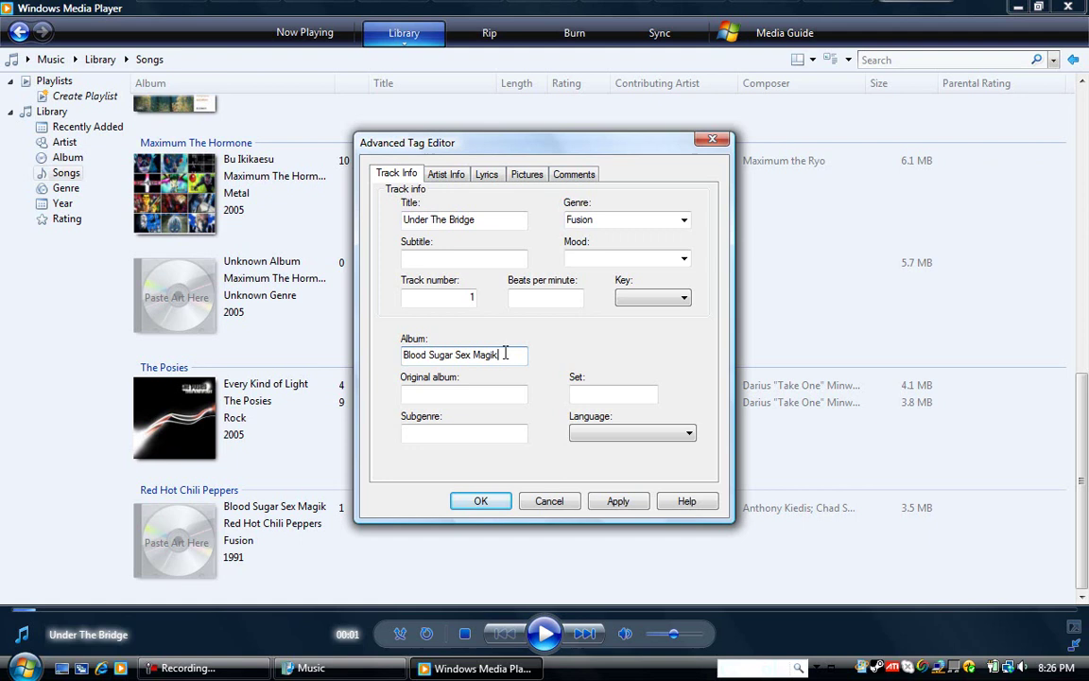
{"action": "mouse_move", "coordinate": [506, 353]}
{"action": "left_mouse_down"}
{"action": "mouse_move", "coordinate": [369, 350]}
{"action": "mouse_move", "coordinate": [519, 354]}
{"action": "left_mouse_up"}
{"action": "left_click_drag", "start_coordinate": [519, 355], "coordinate": [392, 348]}
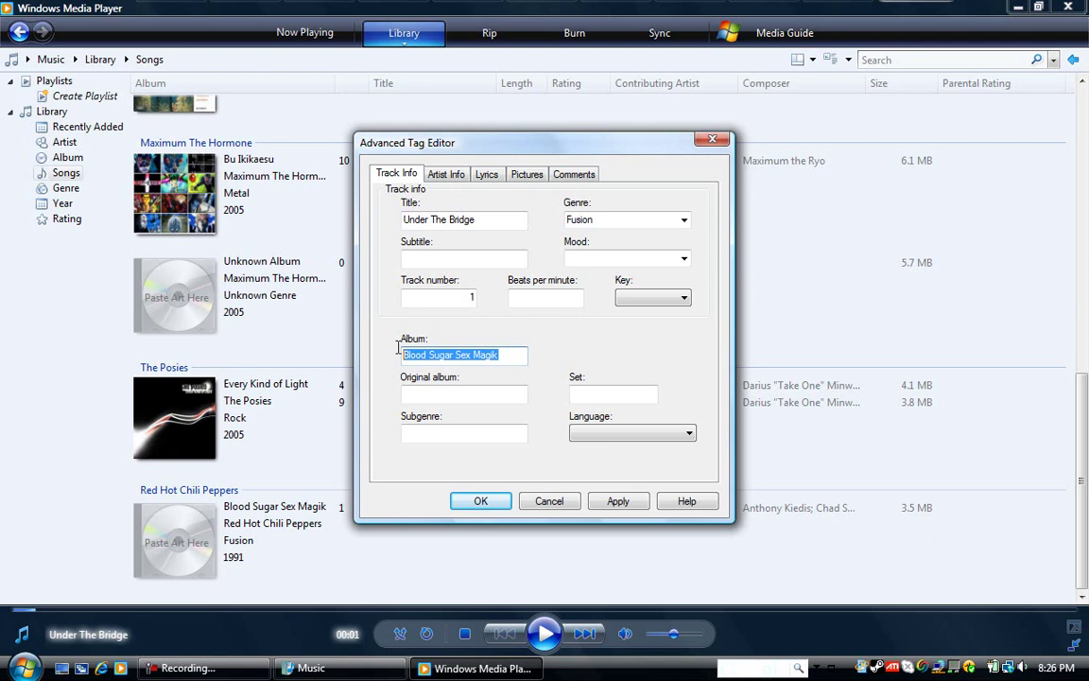
{"action": "left_click", "coordinate": [513, 351]}
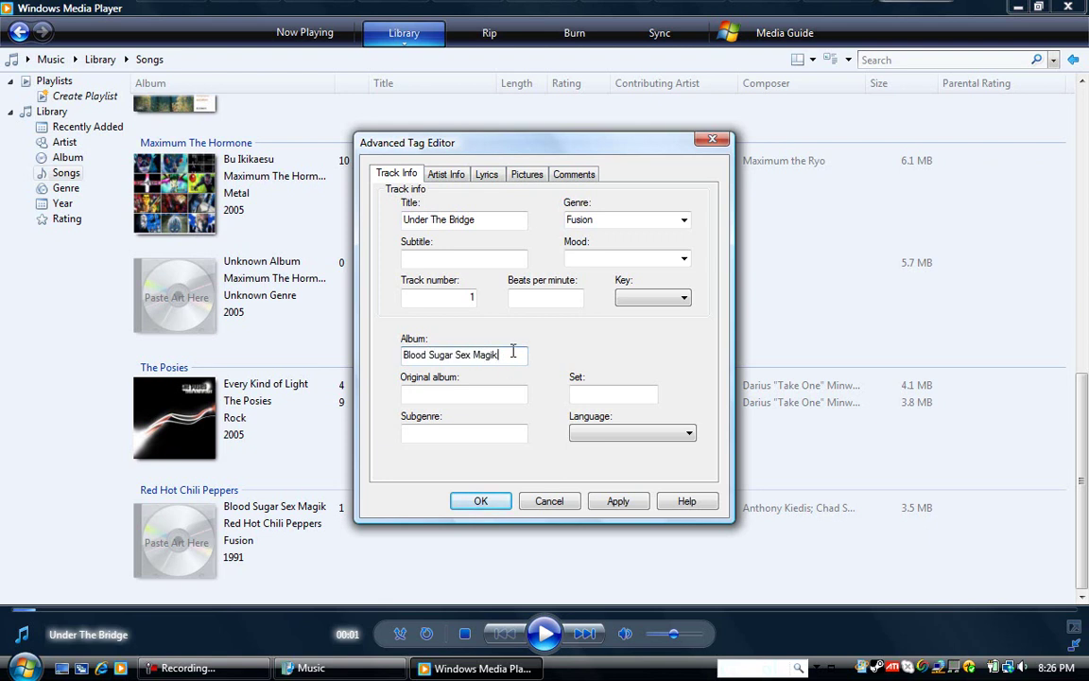
Review the song's artist info and pictures tags, close the editor without applying changes and return to the Music folder.
{"action": "left_click", "coordinate": [447, 176]}
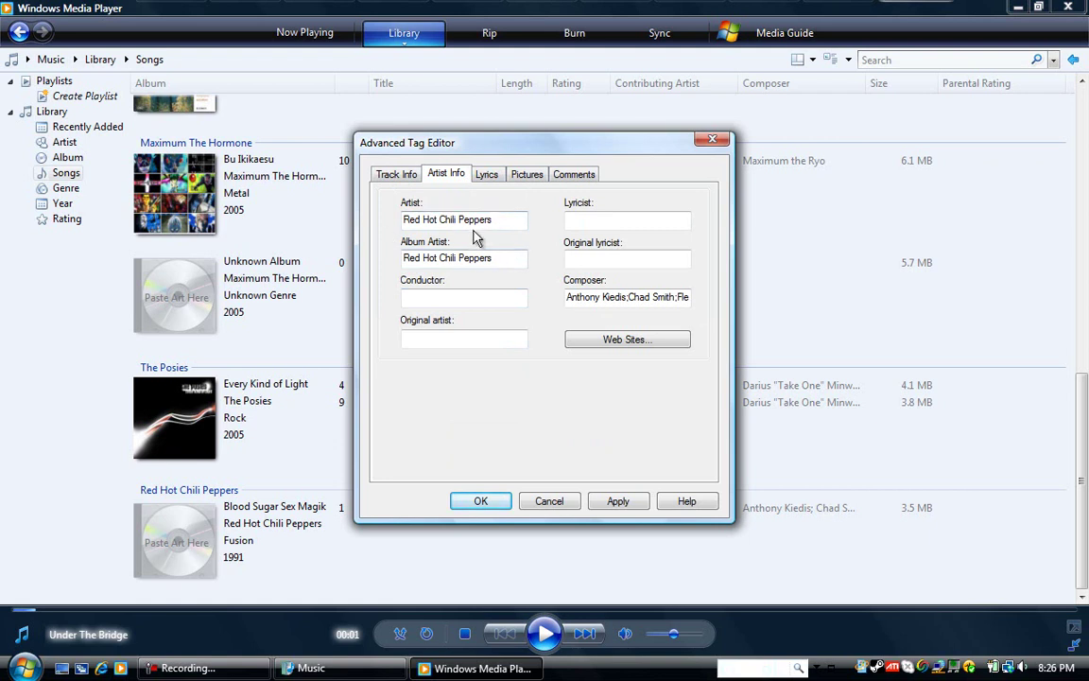
{"action": "left_click", "coordinate": [527, 177]}
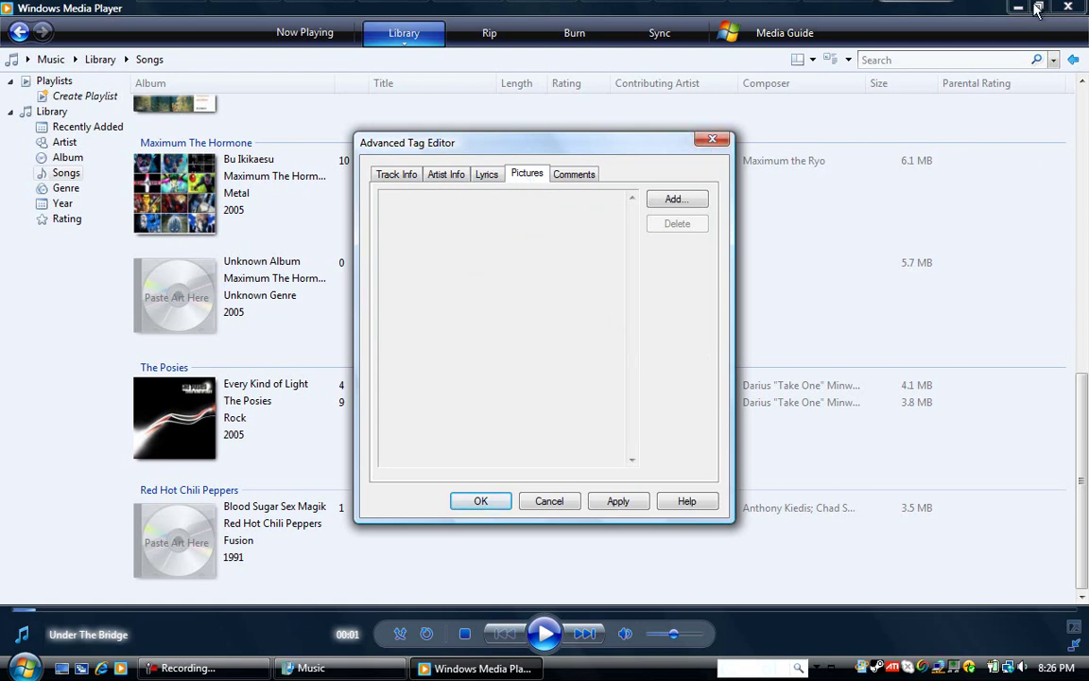
{"action": "left_click", "coordinate": [713, 141]}
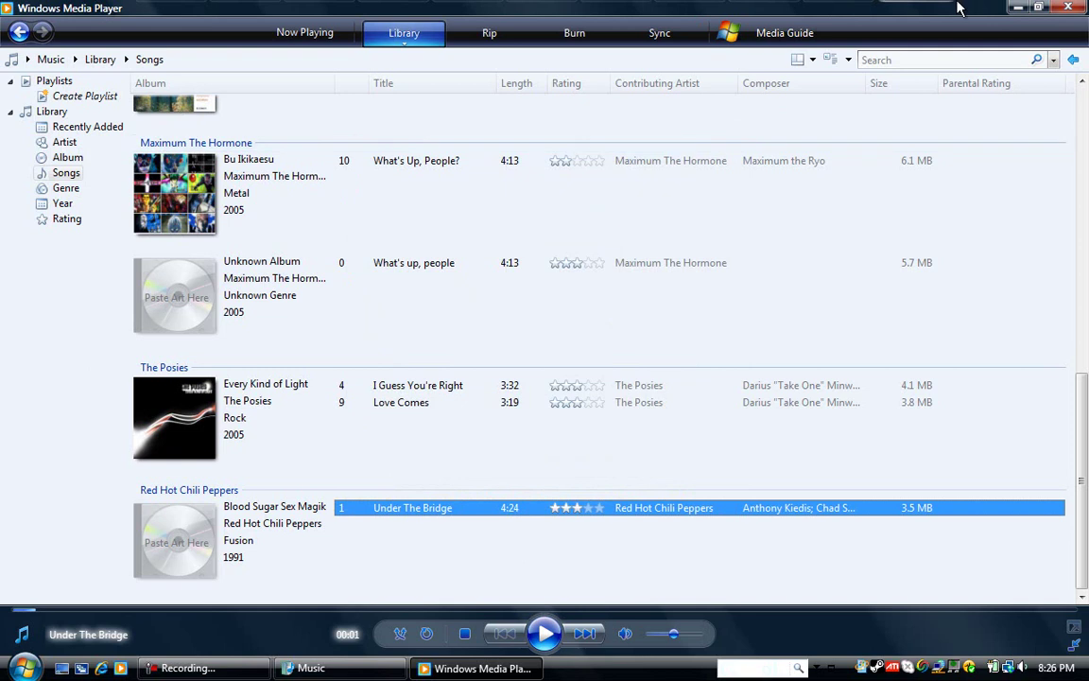
{"action": "left_click", "coordinate": [1015, 8]}
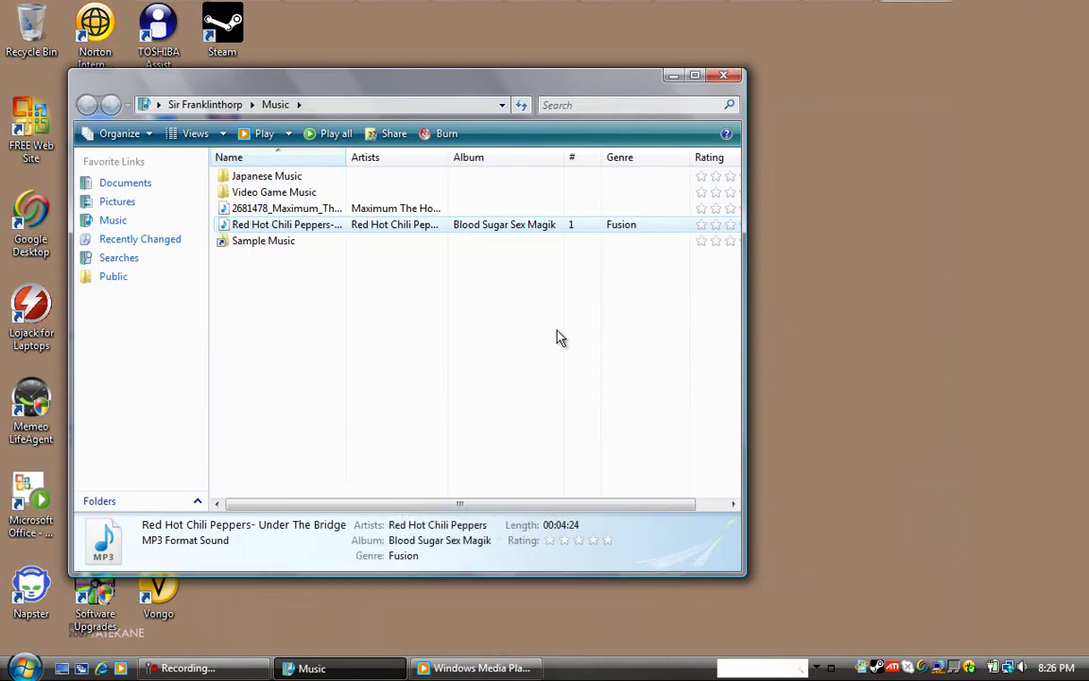
Leave the Music folder, switch to Internet Explorer and open the Google Images search page.
{"action": "left_click", "coordinate": [673, 76]}
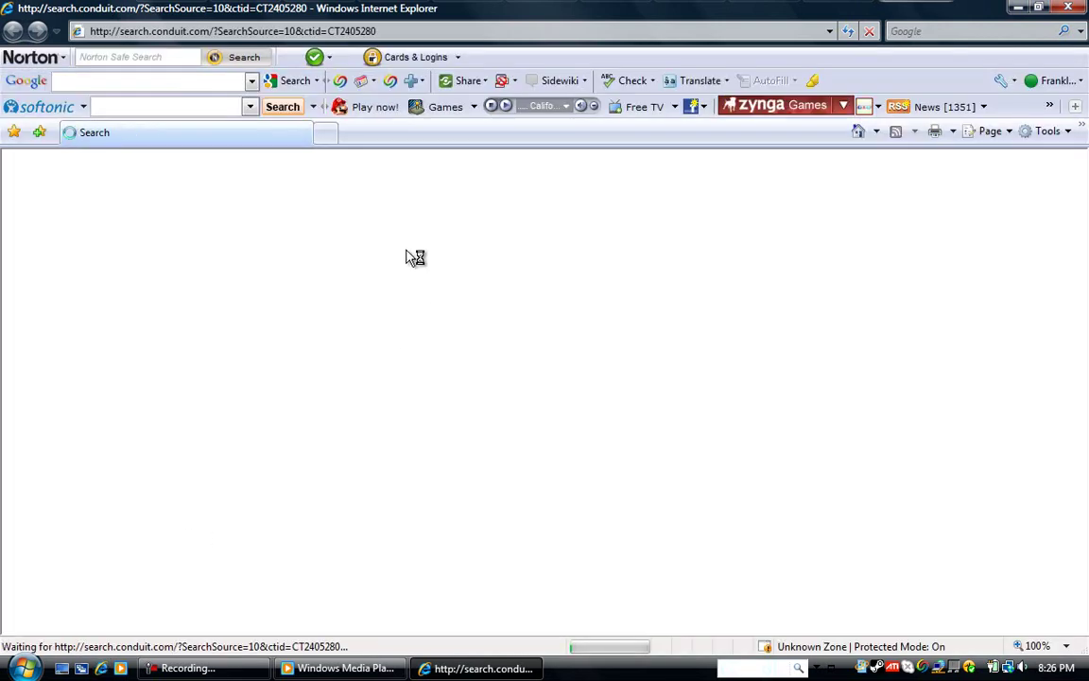
{"action": "left_click", "coordinate": [422, 29]}
{"action": "key", "text": "BackSpace"}
{"action": "type", "text": "google"}
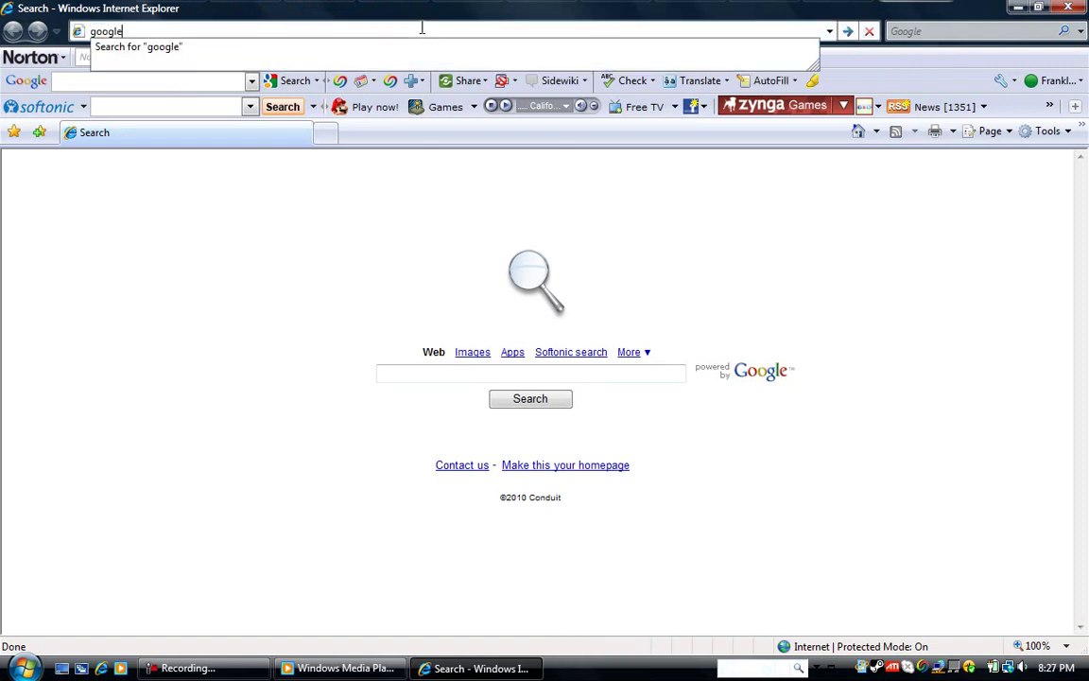
{"action": "key", "text": "ctrl+Return"}
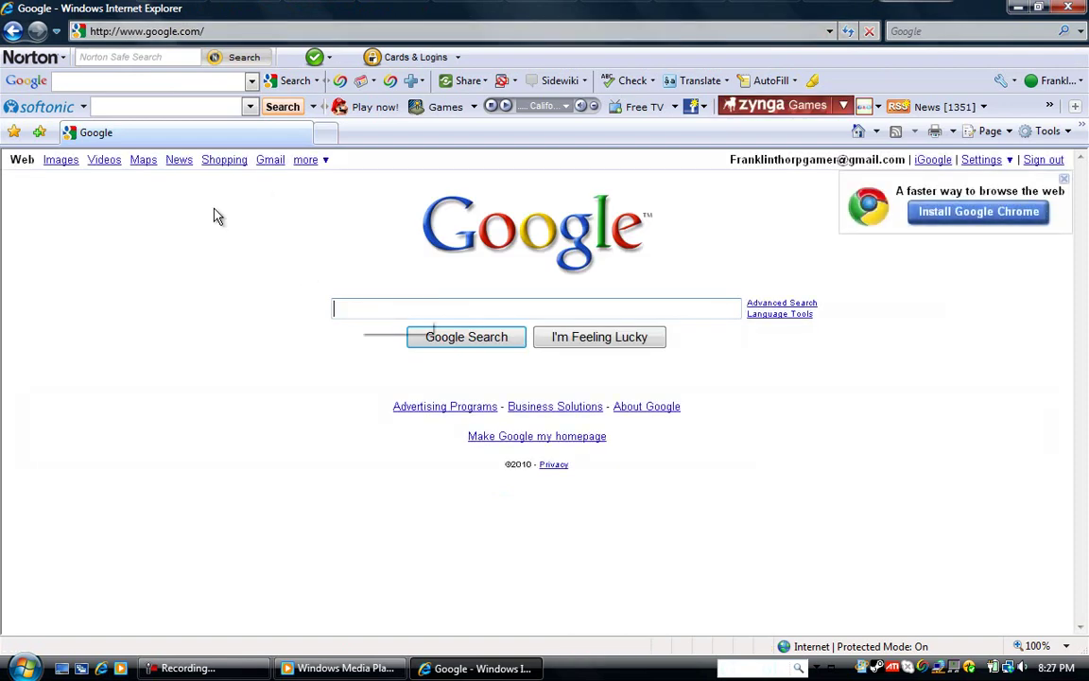
{"action": "left_click", "coordinate": [55, 160]}
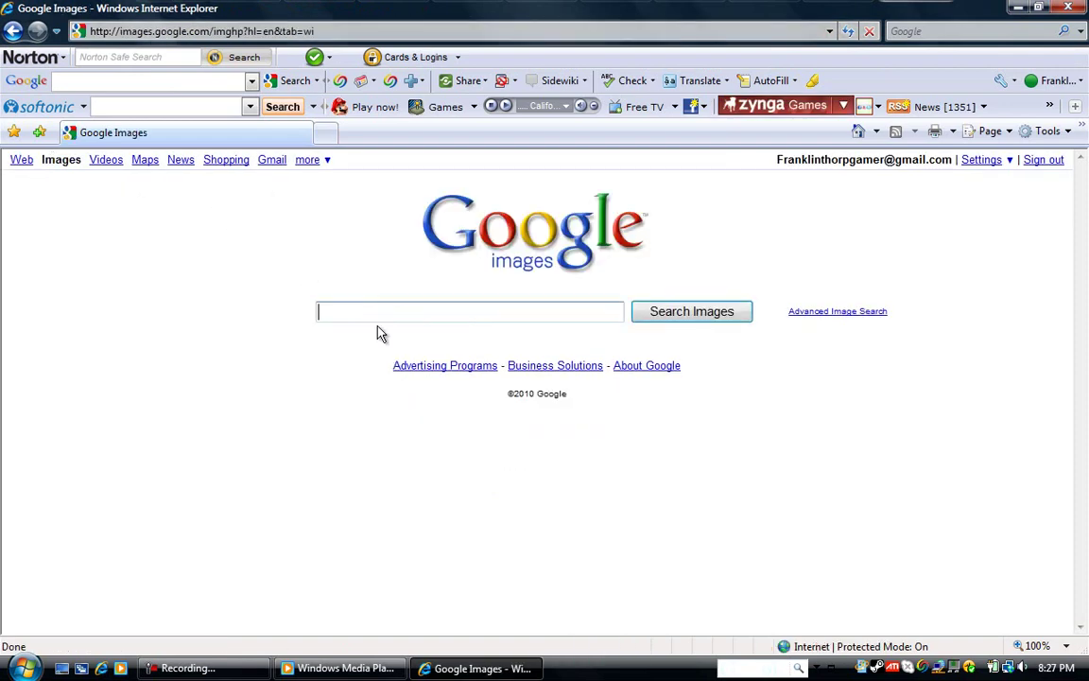
Search Google Images for "Blood Sugar Sex And Magik".
{"action": "type", "text": "Blood SD"}
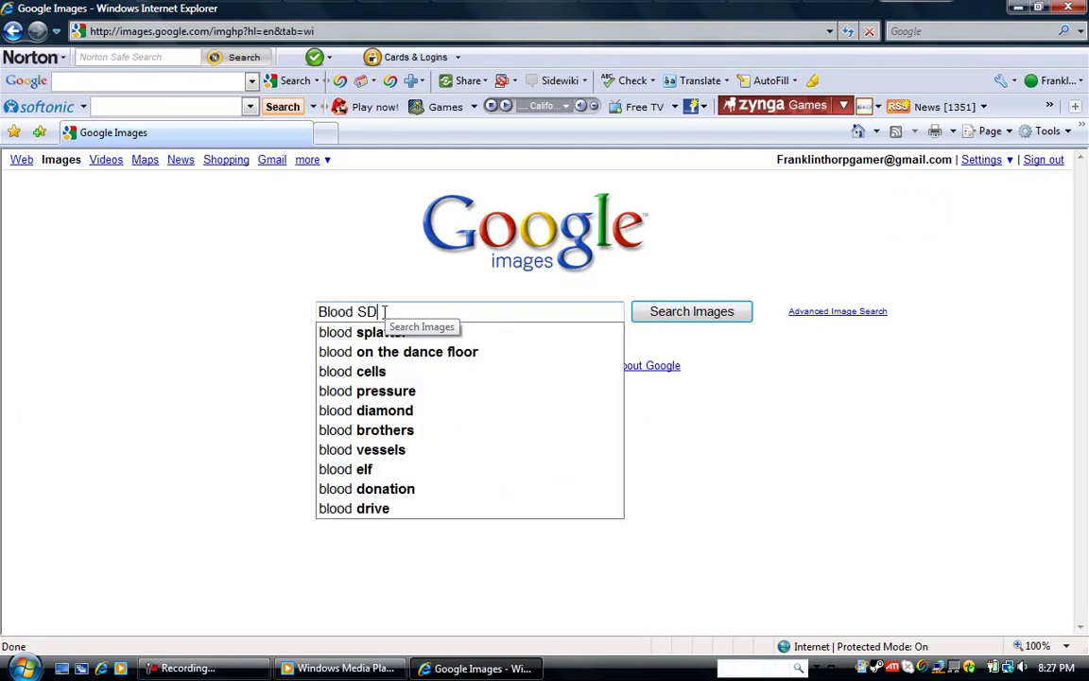
{"action": "key", "text": "BackSpace"}
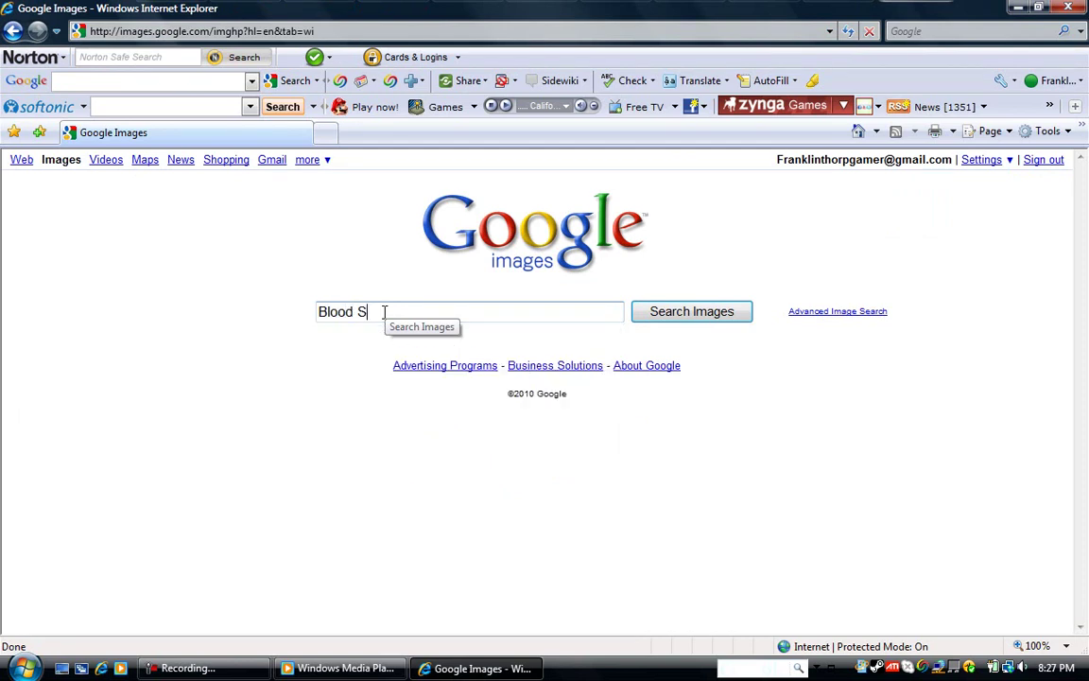
{"action": "type", "text": "ug"}
{"action": "key", "text": "BackSpace"}
{"action": "type", "text": "gar"}
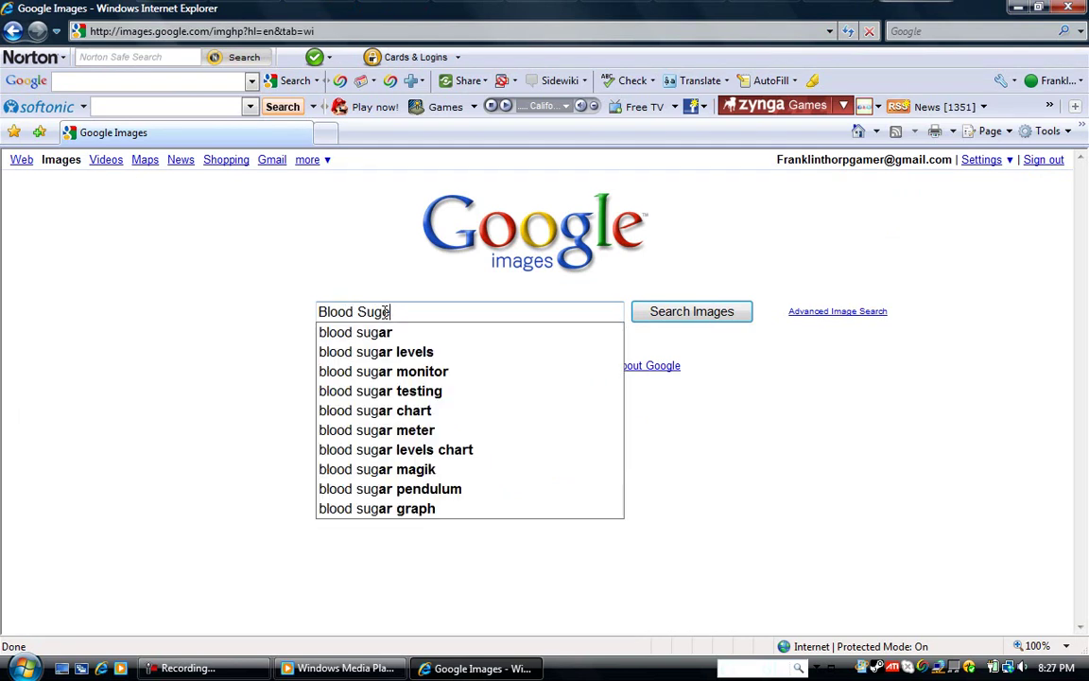
{"action": "type", "text": " S"}
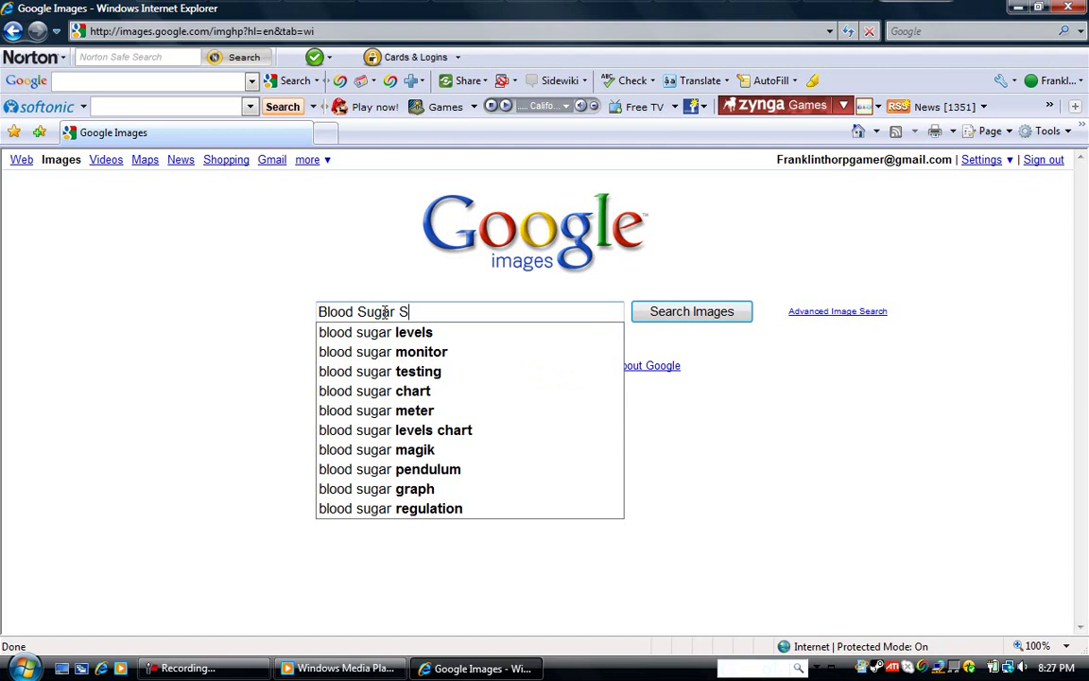
{"action": "type", "text": "ex A"}
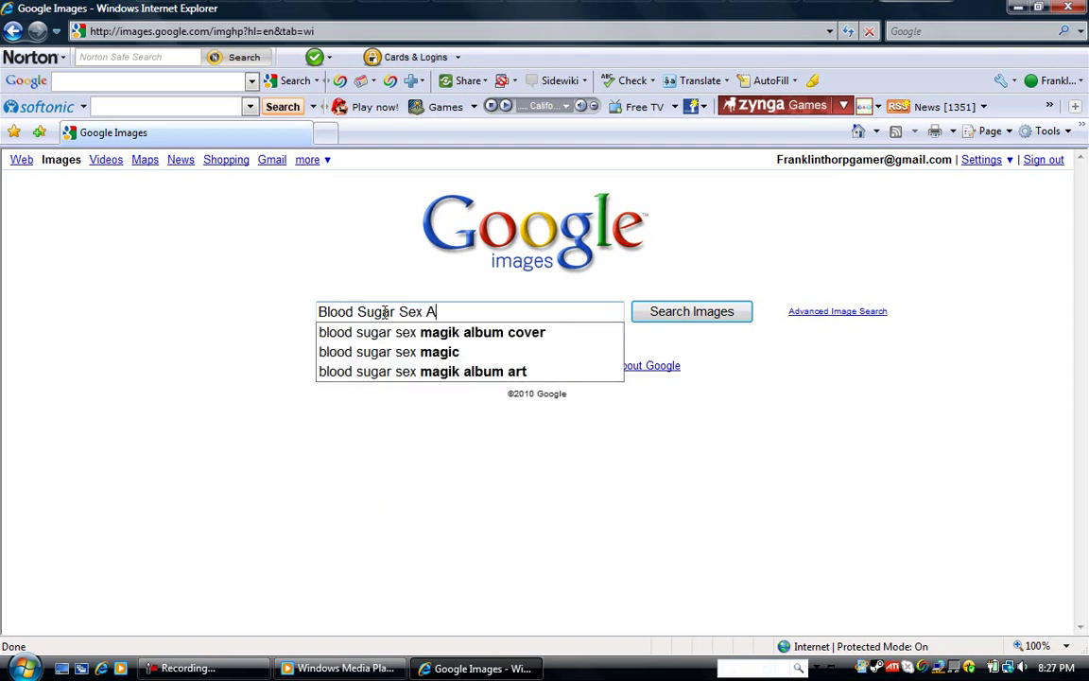
{"action": "type", "text": "nd Magik"}
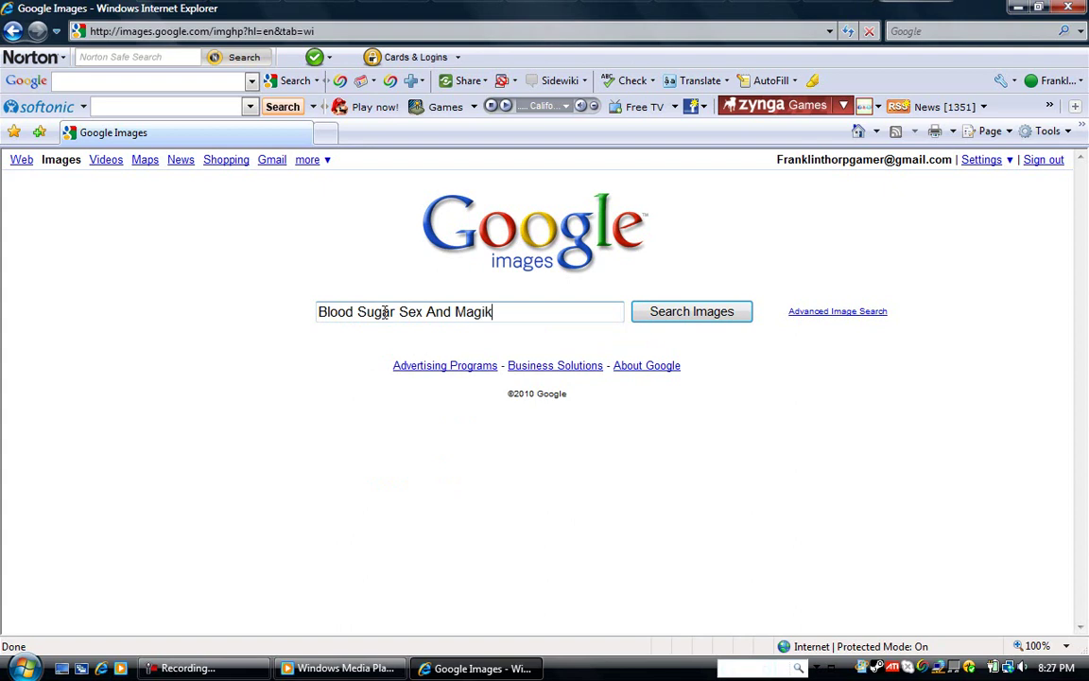
{"action": "key", "text": "Return"}
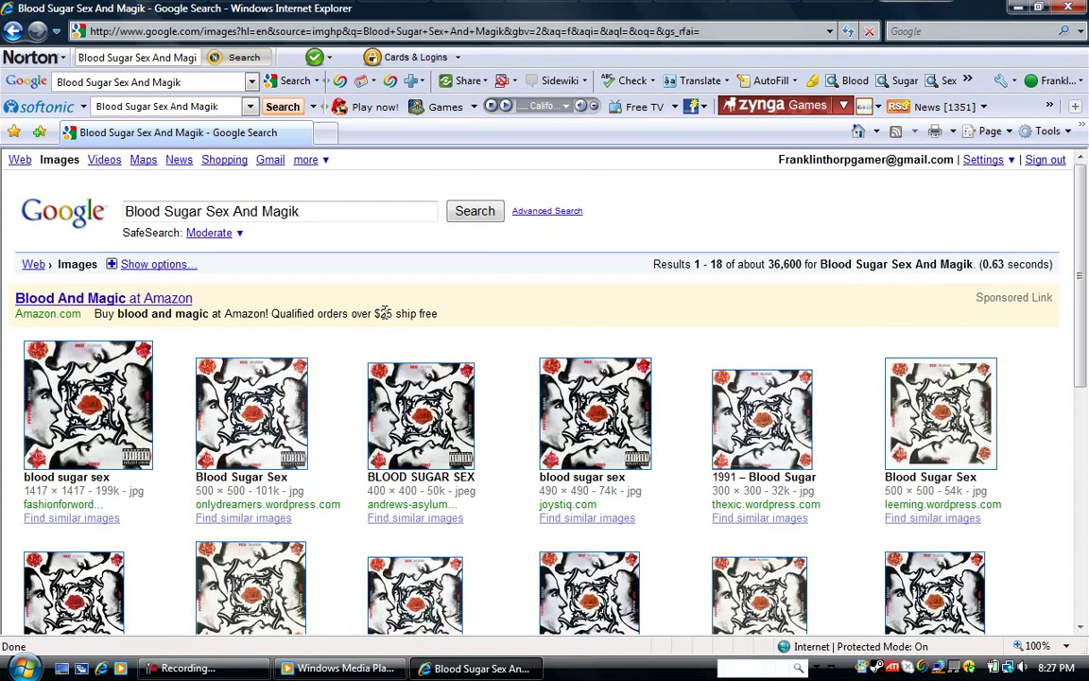
Open the 500 × 500 album cover result from onlydreamers.wordpress.com at full size.
{"action": "scroll", "coordinate": [383, 312], "scroll_direction": "down", "scroll_amount": 1}
{"action": "left_click", "coordinate": [258, 321]}
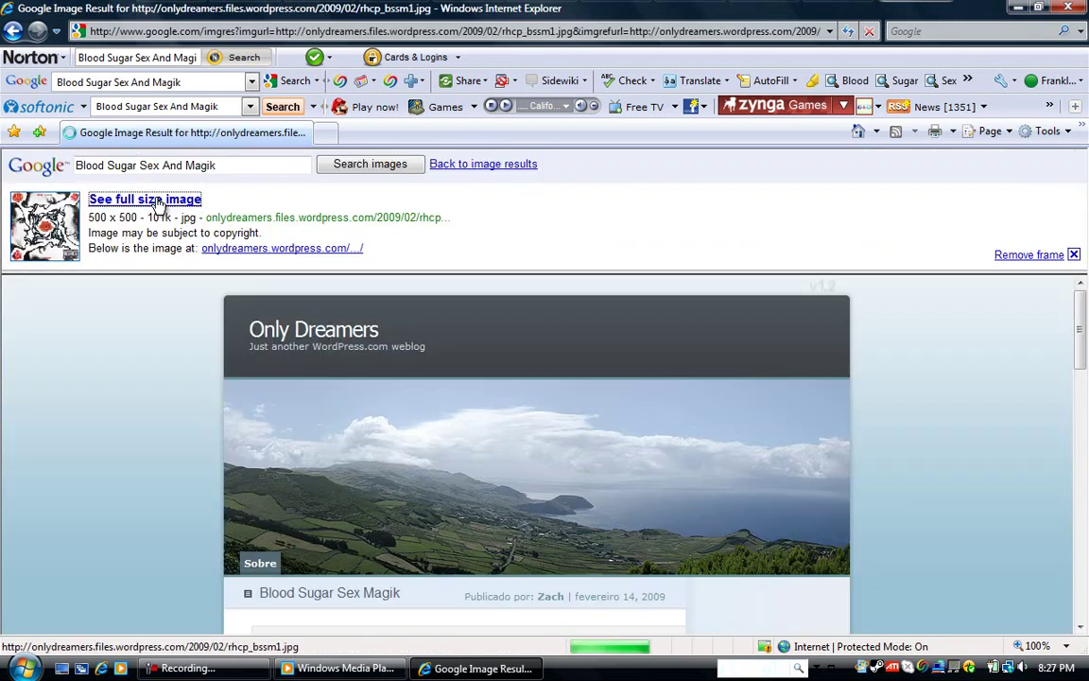
{"action": "left_click", "coordinate": [157, 200]}
Save the cover as the JPEG "Blood Sugar Sex Magik" in the Album Cover Pictures folder and close the browser.
{"action": "right_click", "coordinate": [232, 250]}
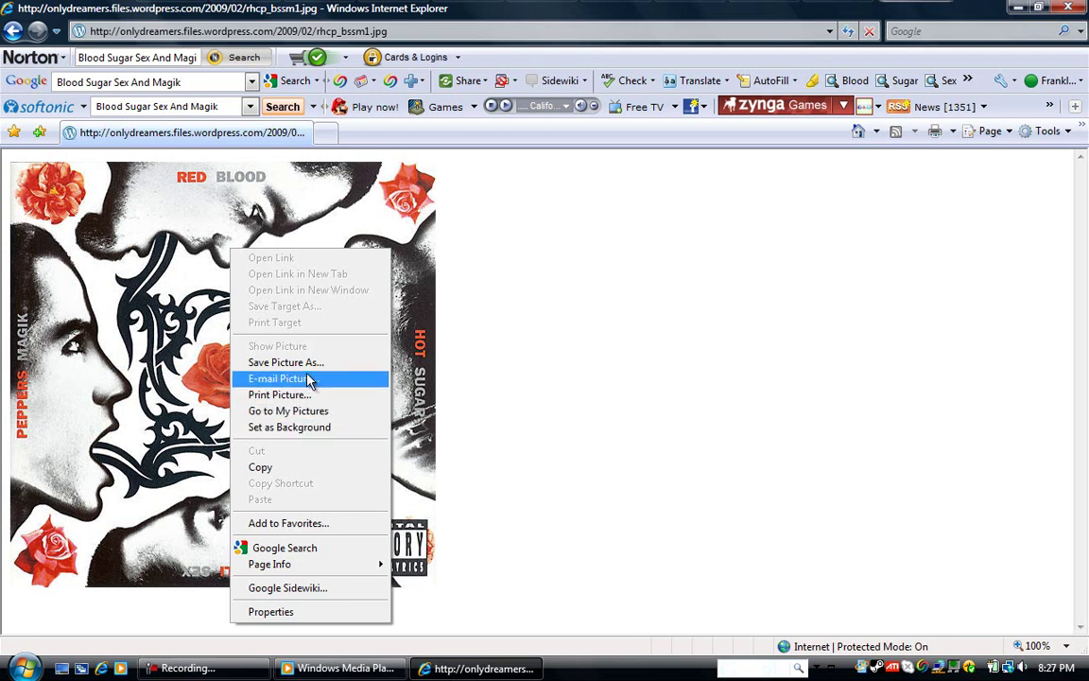
{"action": "left_click", "coordinate": [309, 368]}
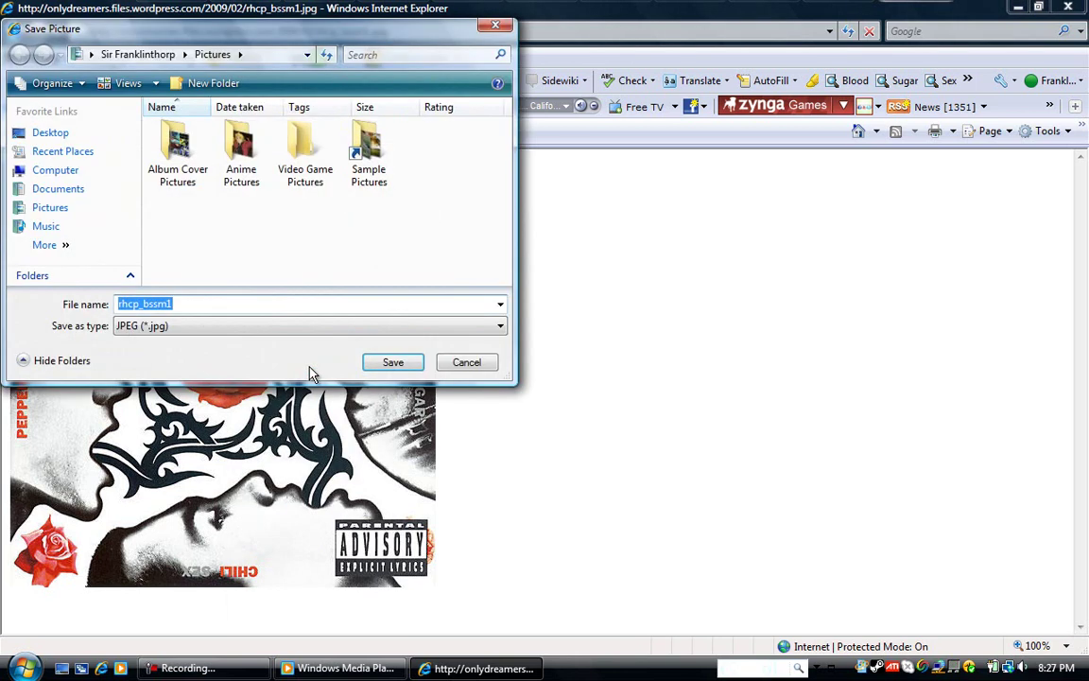
{"action": "double_click", "coordinate": [204, 177]}
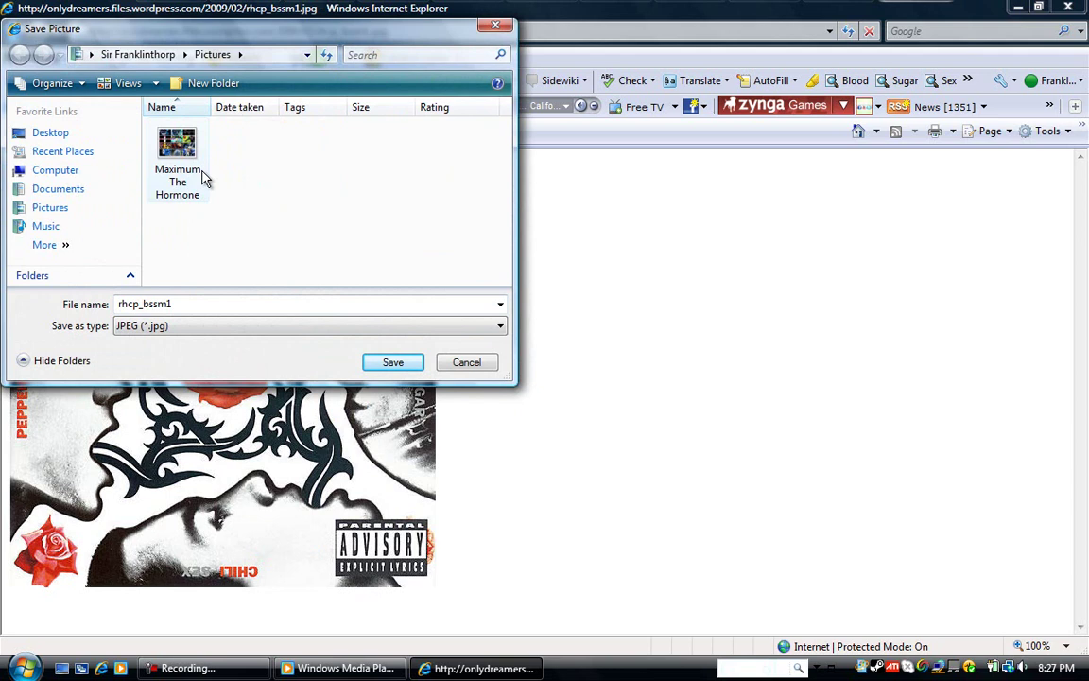
{"action": "double_click", "coordinate": [318, 303]}
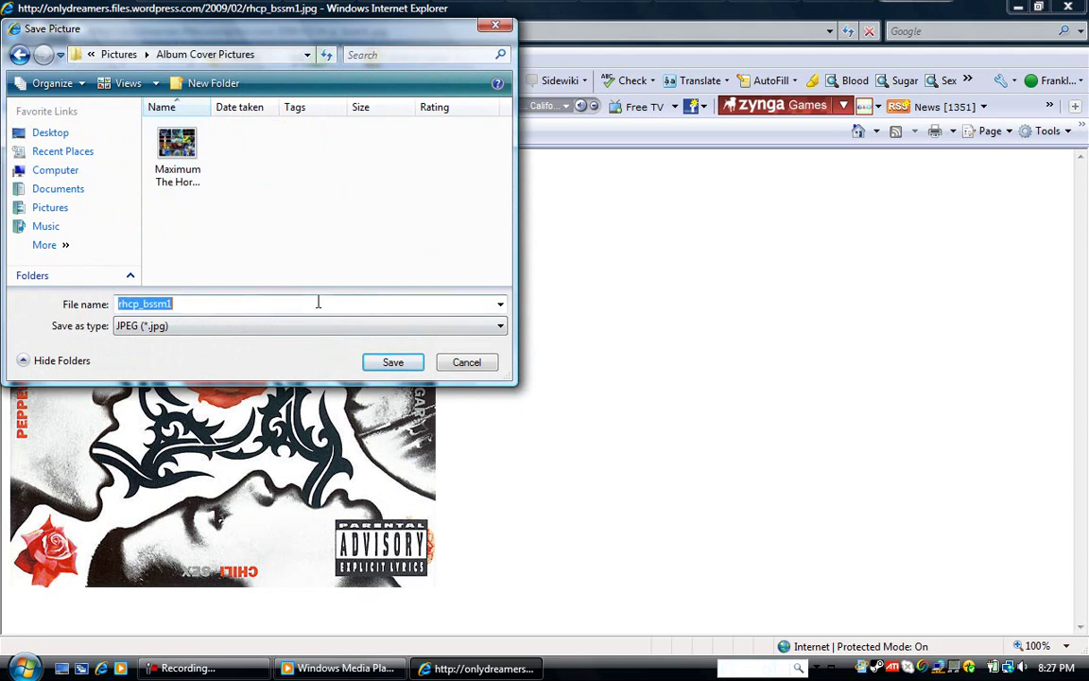
{"action": "key", "text": "BackSpace"}
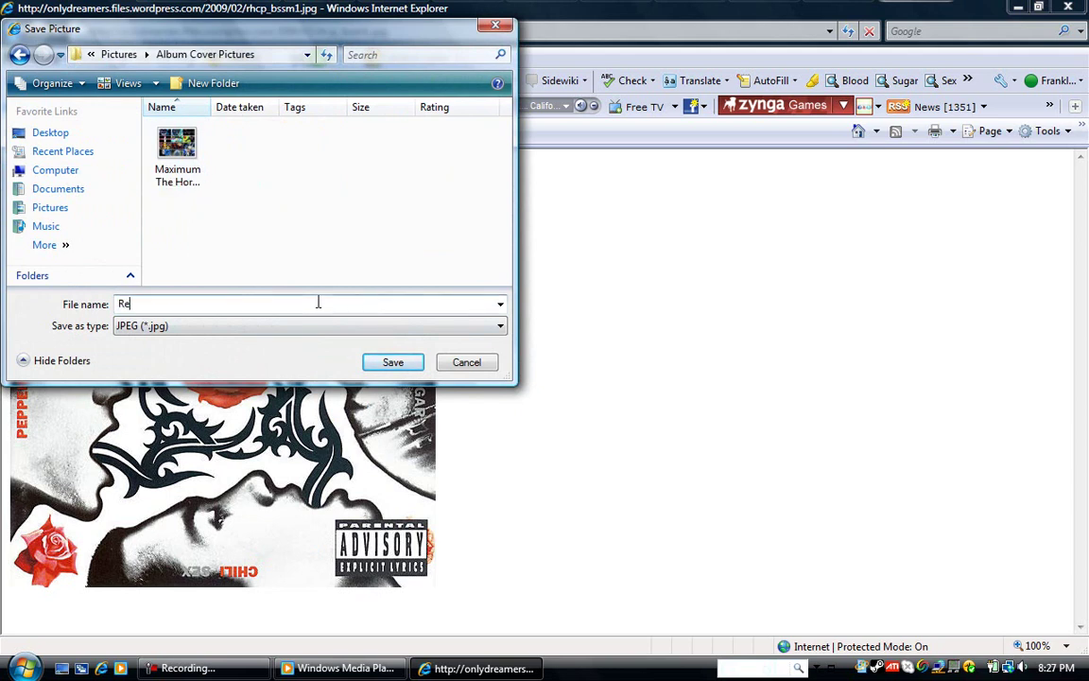
{"action": "type", "text": "Blood Sugar Sex Magik"}
{"action": "key", "text": "Return"}
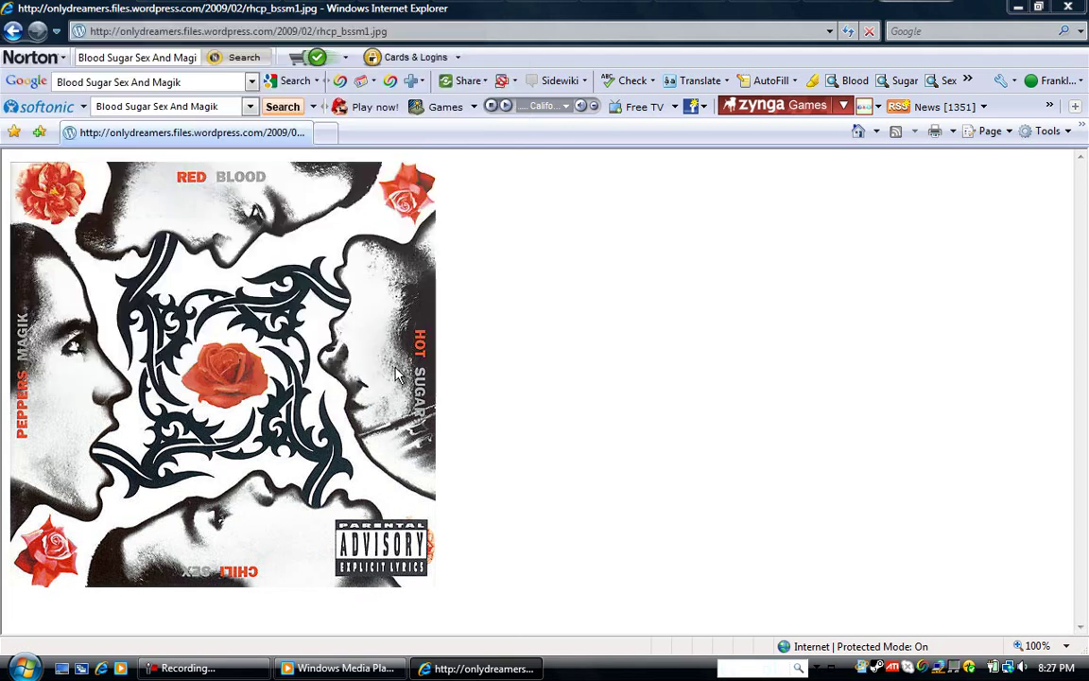
{"action": "left_click", "coordinate": [1084, 6]}
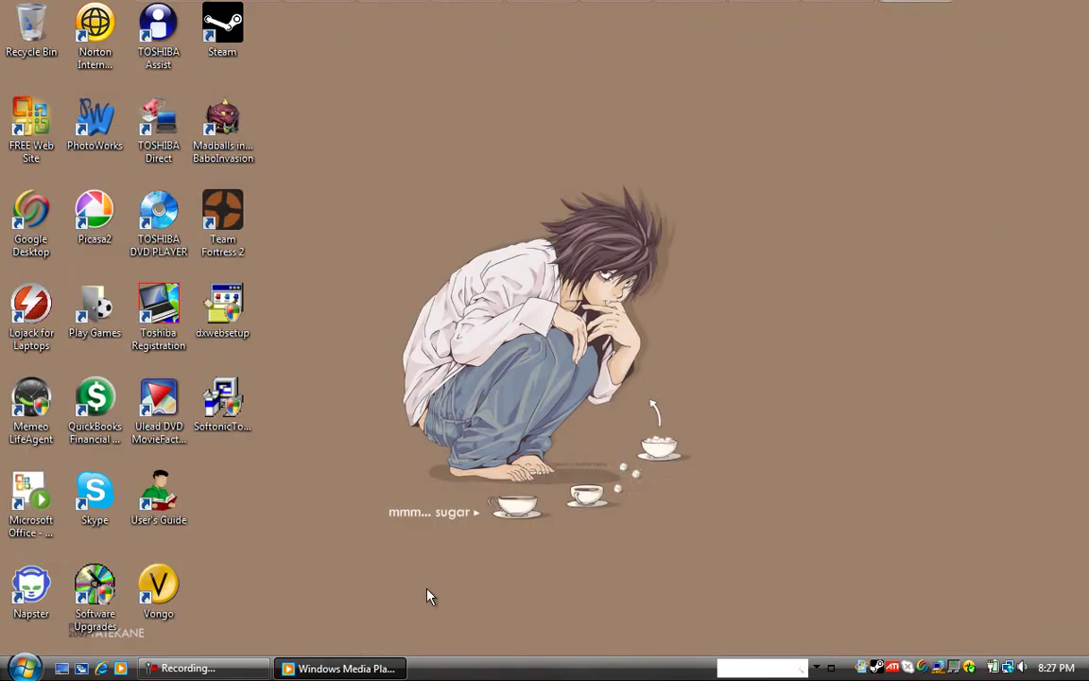
Switch to Windows Media Player and view the pictures tags of "Under The Bridge" in the Advanced Tag Editor.
{"action": "left_click", "coordinate": [339, 667]}
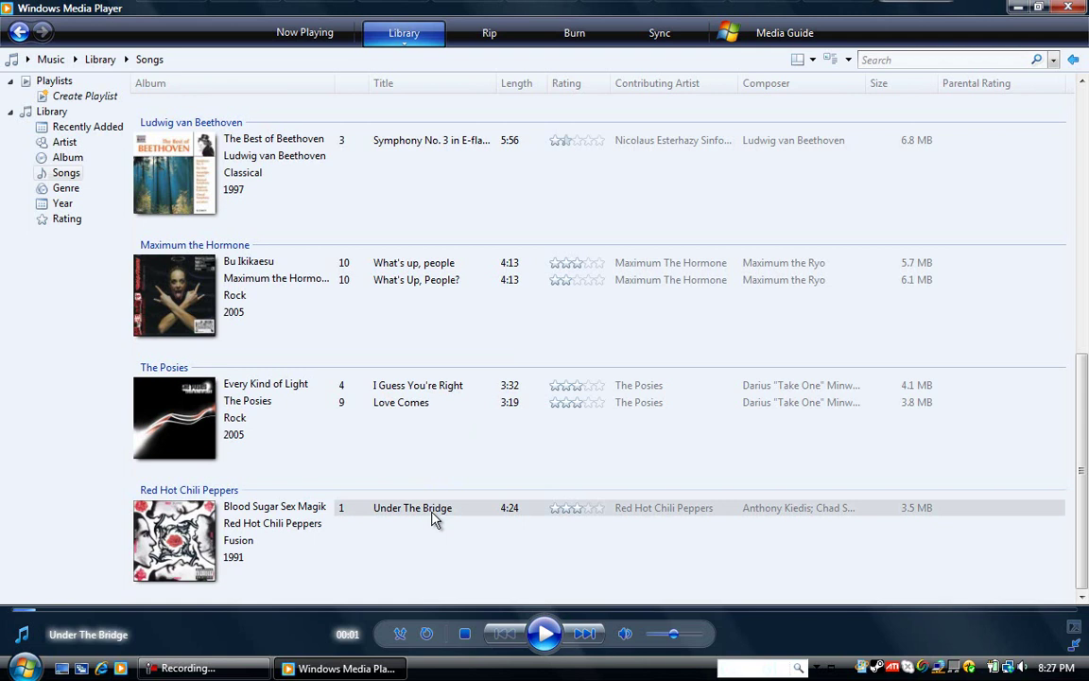
{"action": "right_click", "coordinate": [432, 514]}
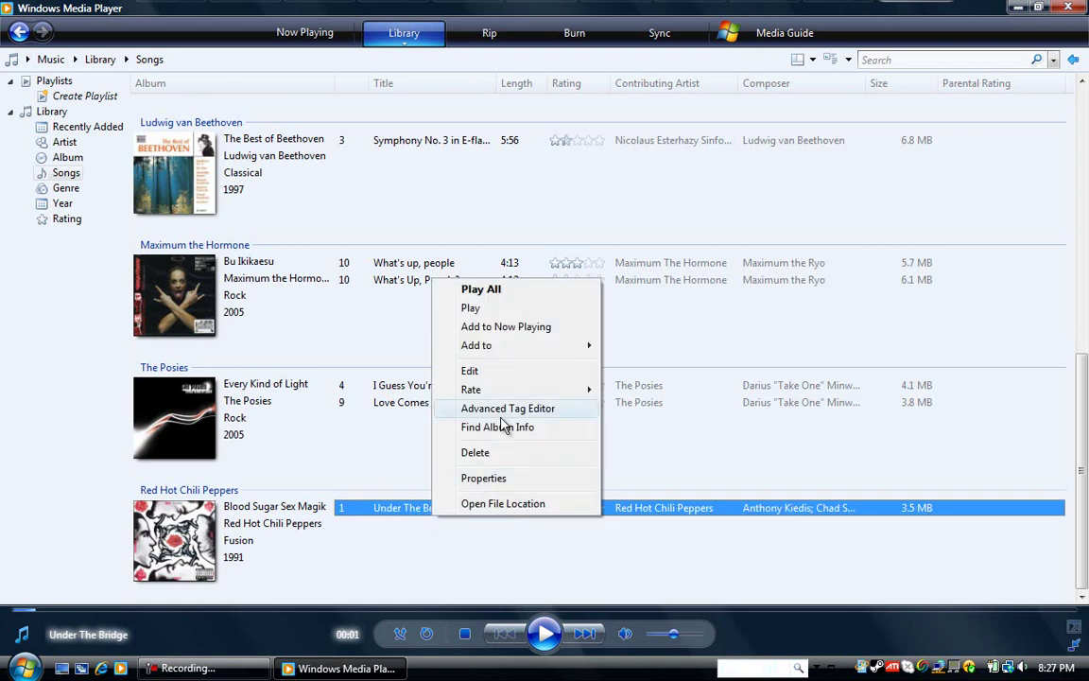
{"action": "left_click", "coordinate": [501, 410]}
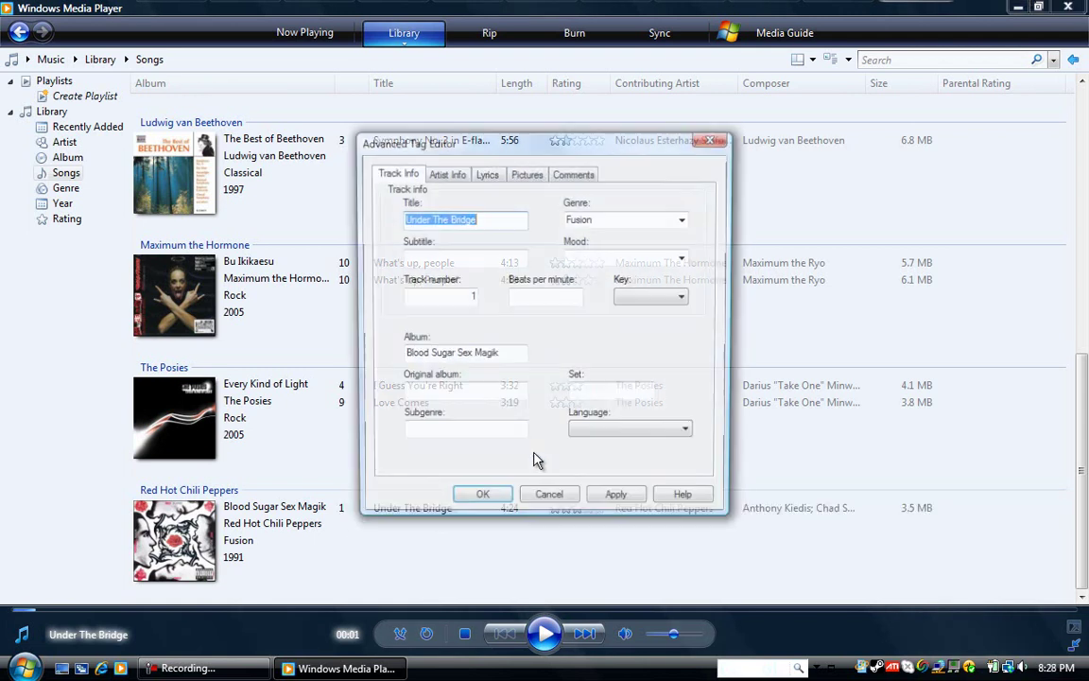
{"action": "left_click", "coordinate": [523, 175]}
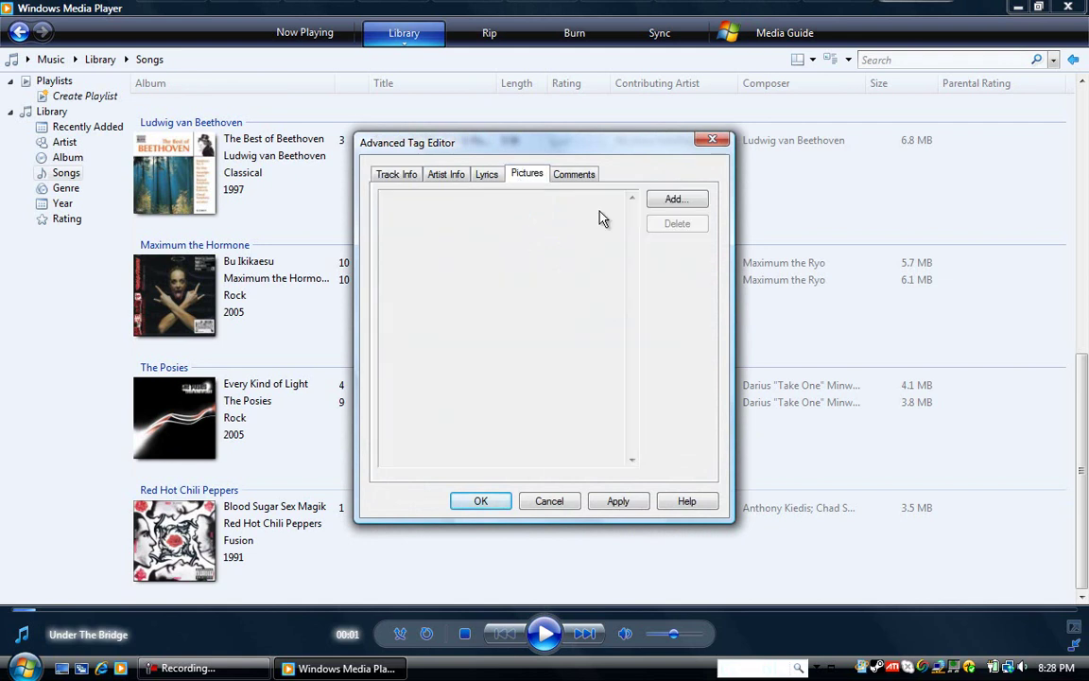
Browse the Album Cover Pictures folder for a picture to add to the song, cancel without adding one and close the media player.
{"action": "left_click", "coordinate": [666, 201]}
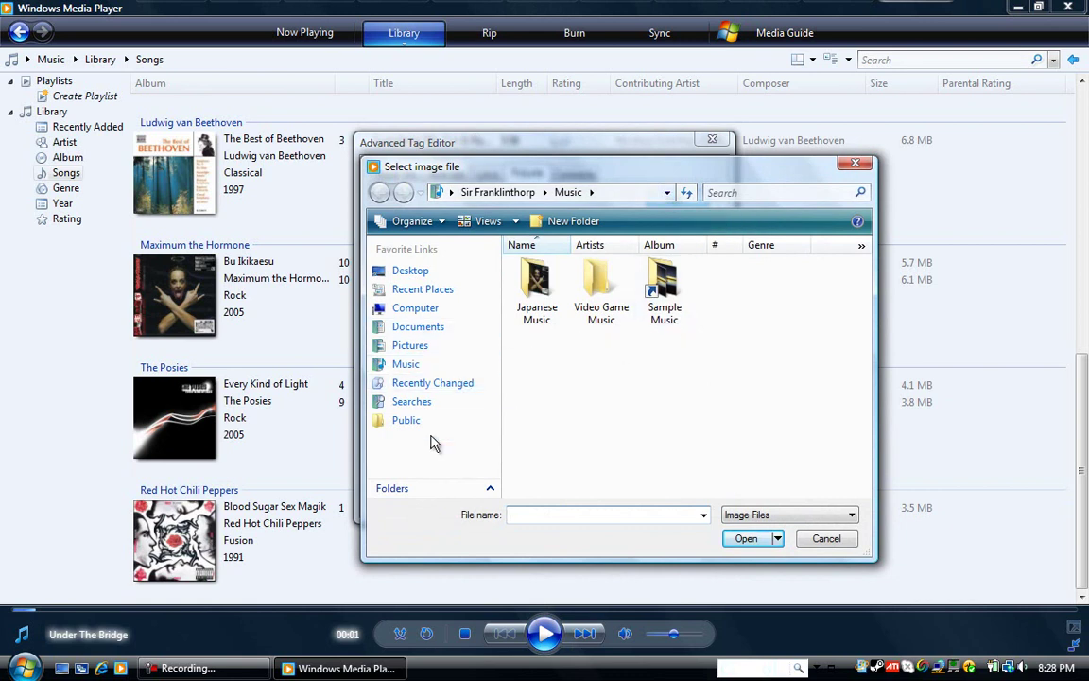
{"action": "left_click", "coordinate": [414, 346]}
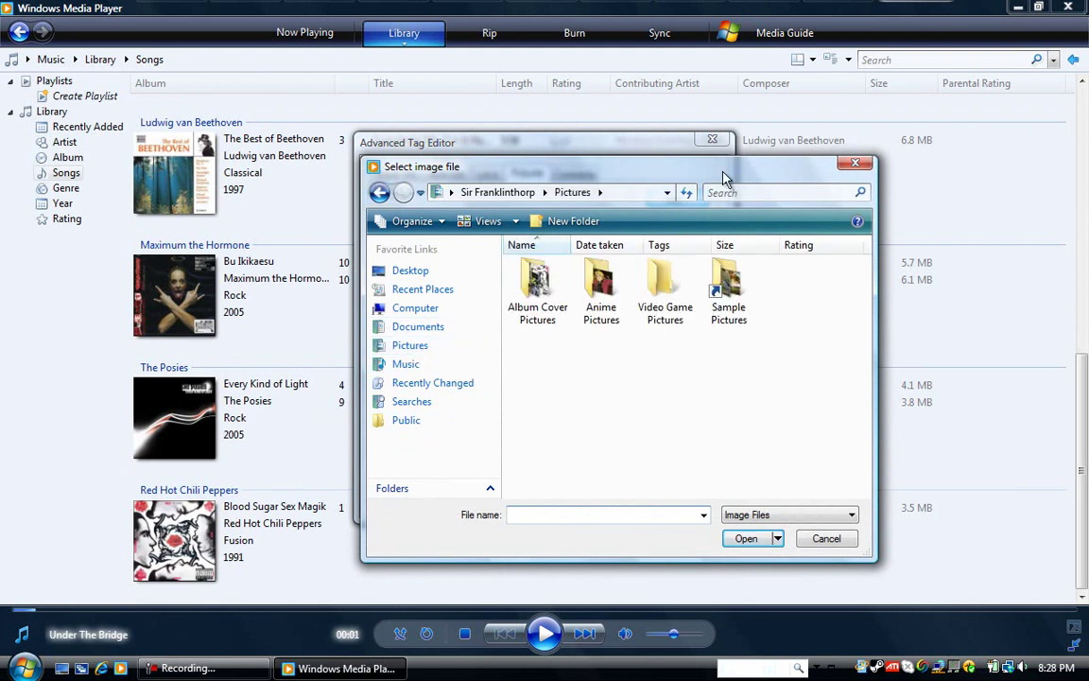
{"action": "double_click", "coordinate": [537, 321]}
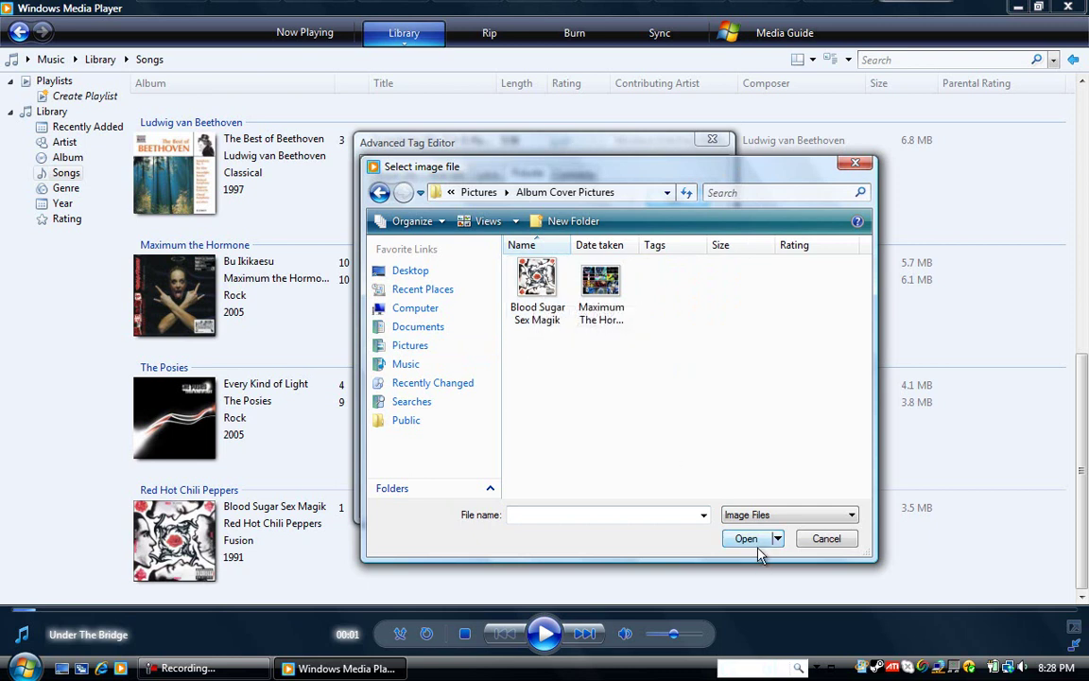
{"action": "left_click", "coordinate": [855, 162]}
{"action": "left_click", "coordinate": [713, 140]}
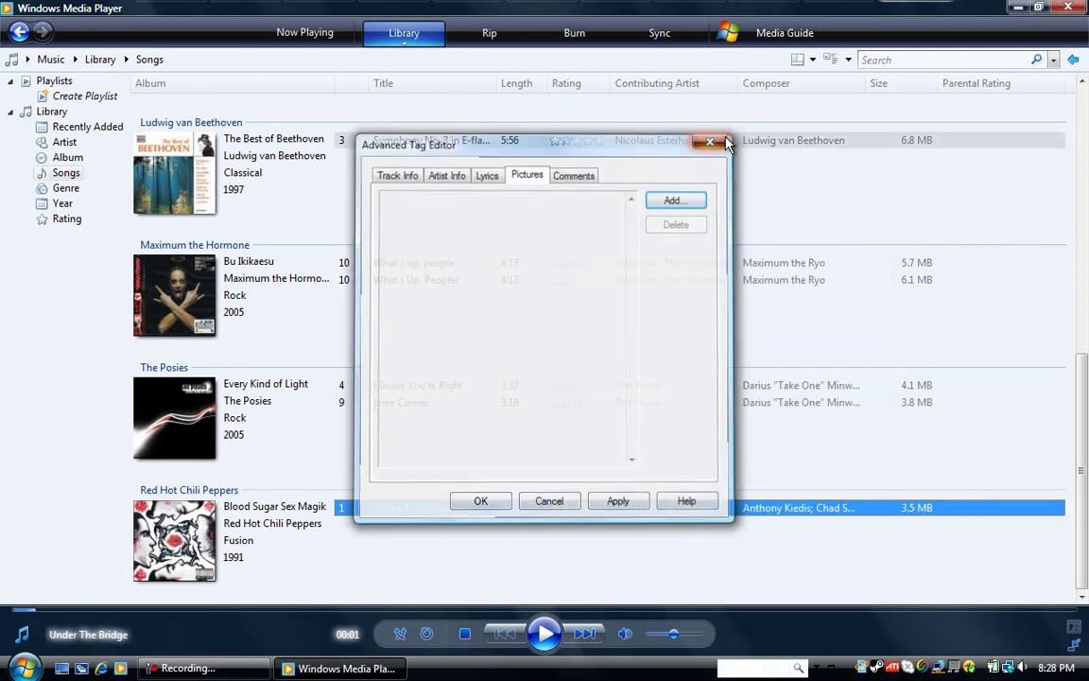
{"action": "left_click", "coordinate": [1063, 7]}
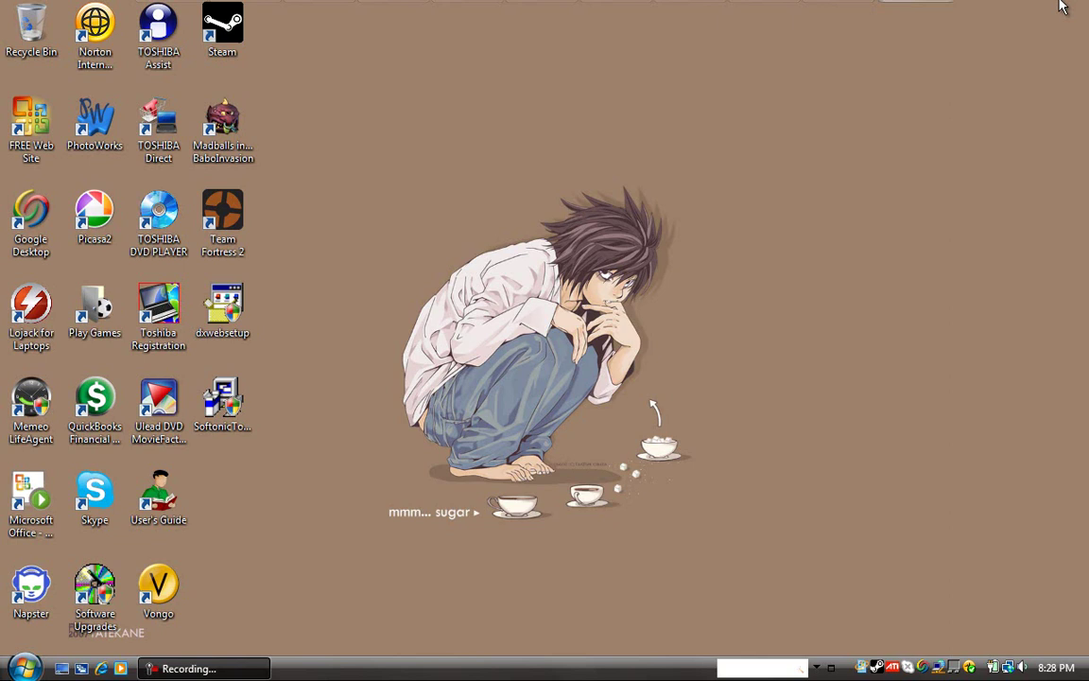
{"action": "left_click_drag", "start_coordinate": [360, 498], "coordinate": [583, 131]}
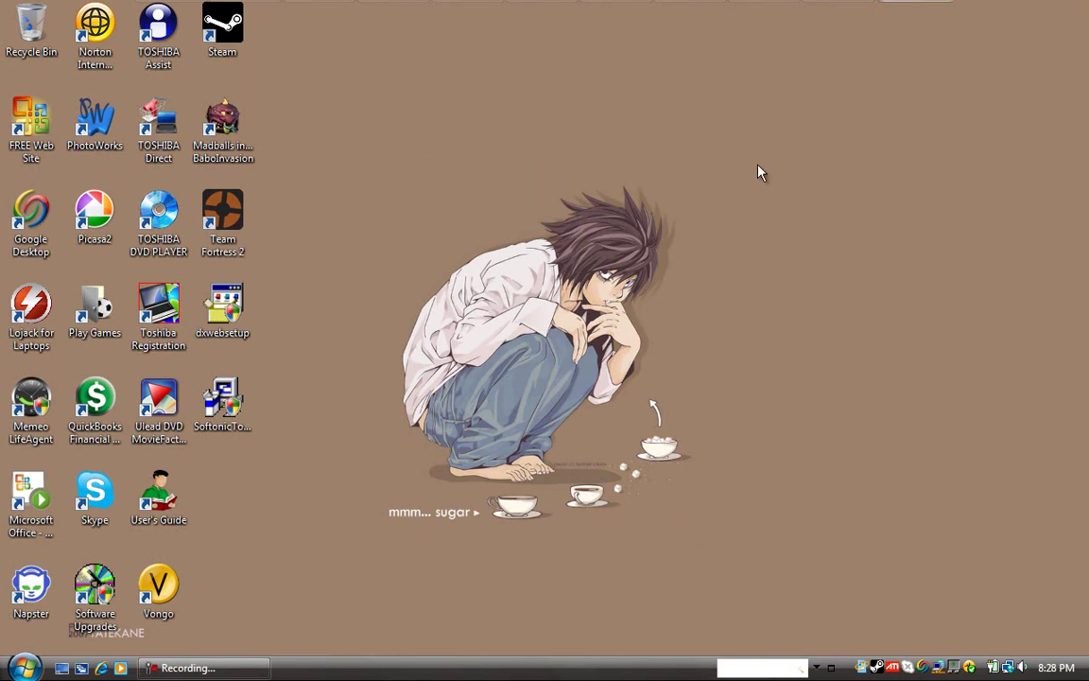
{"action": "left_click", "coordinate": [189, 668]}
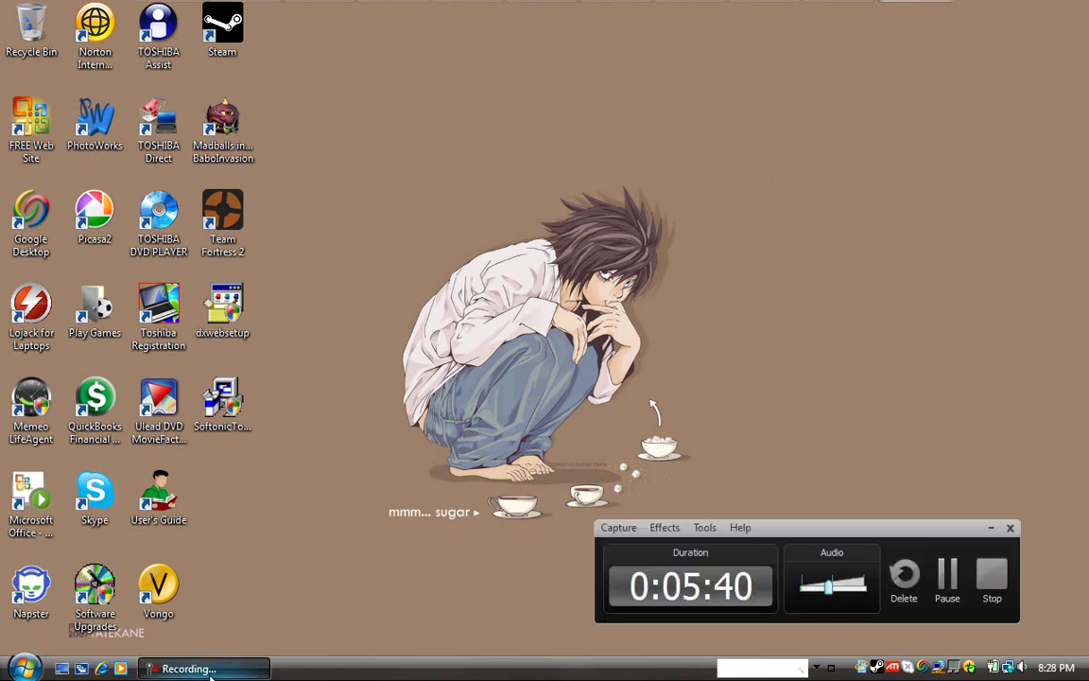